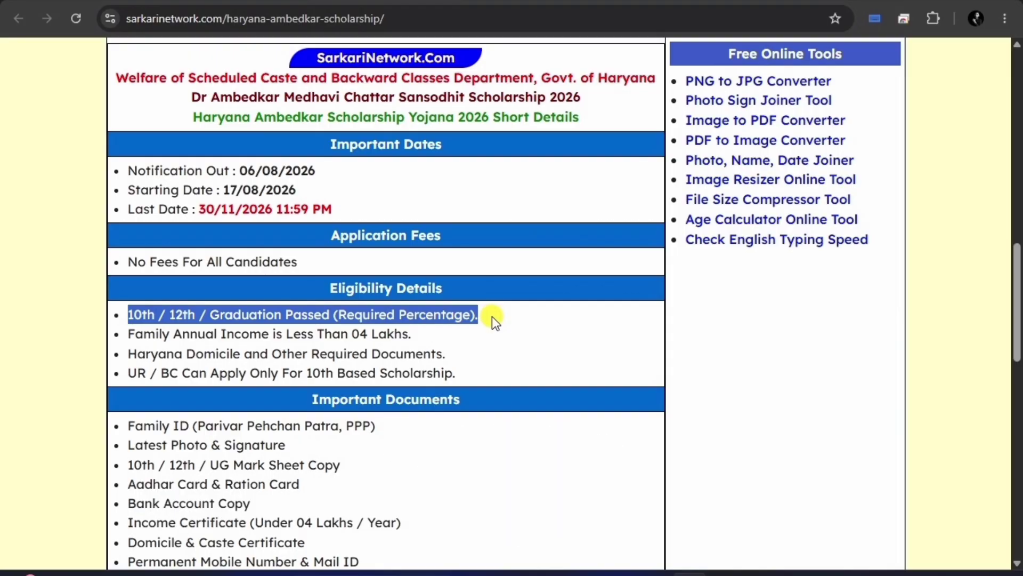
drag(128, 333, 421, 334)
click(421, 333)
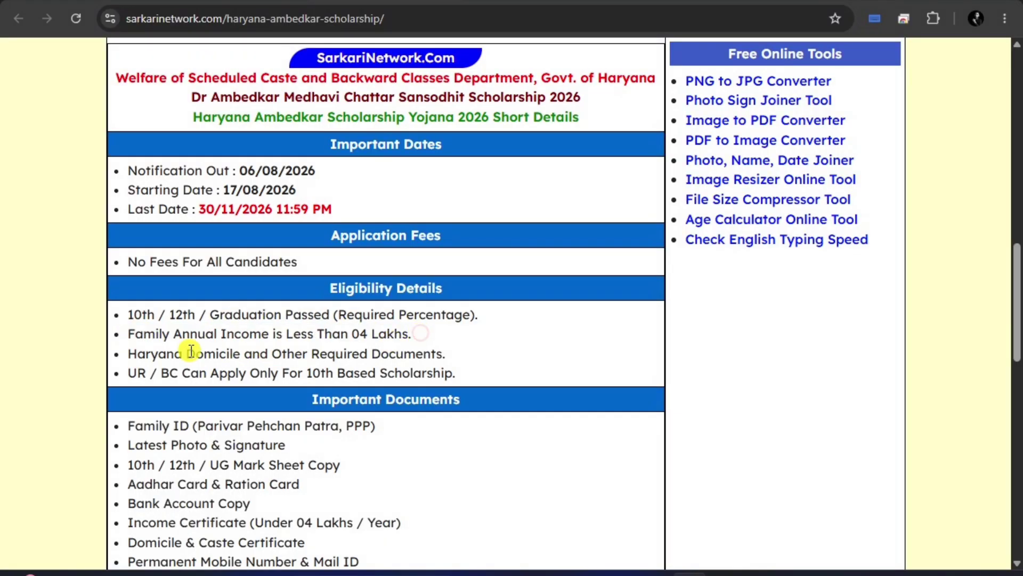
drag(122, 353, 445, 355)
click(446, 355)
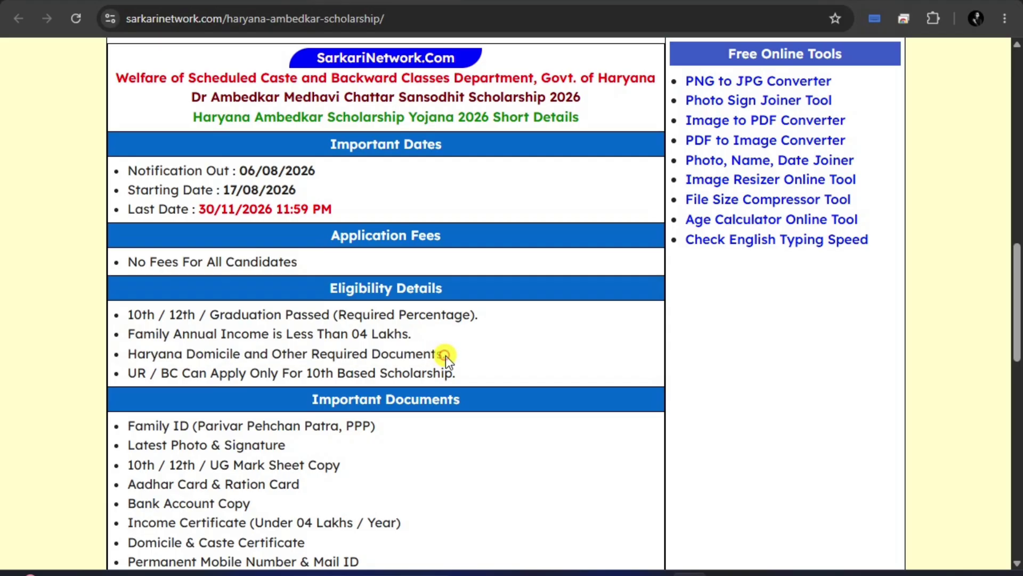
drag(131, 377, 456, 382)
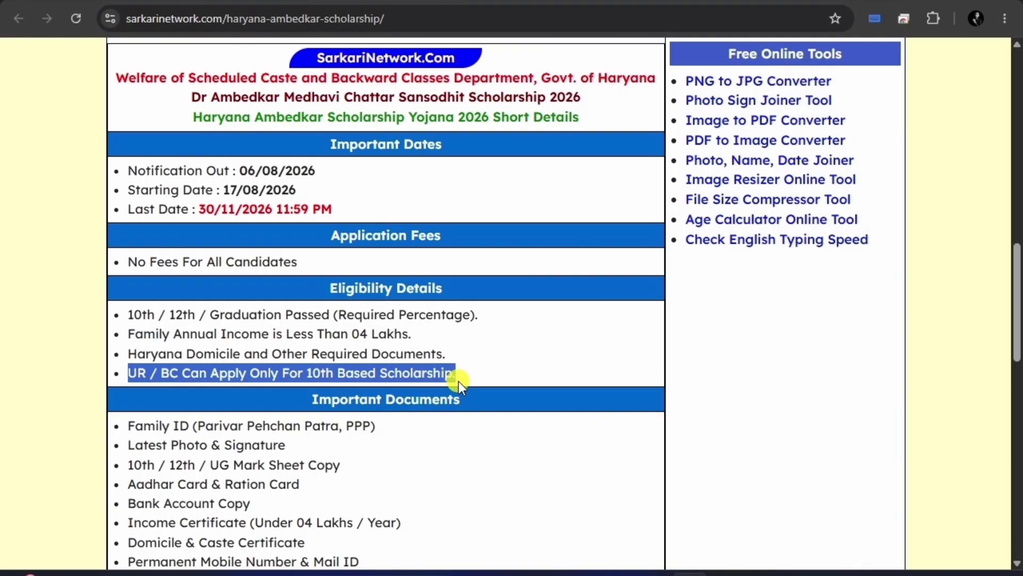
click(458, 381)
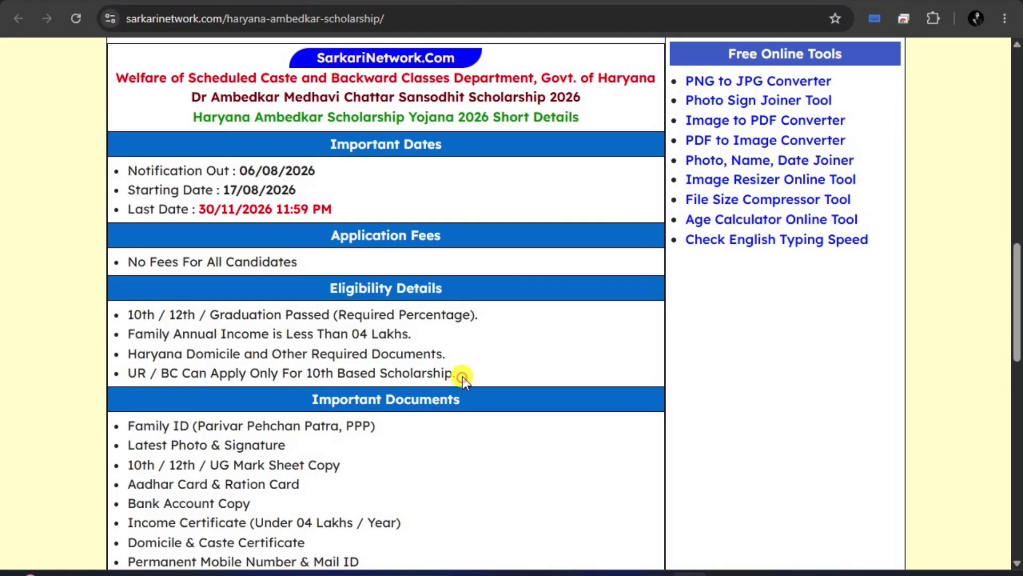
Step: Read the first documents: Family ID, Photo & Signature, mark sheet, Aadhar & Ration Card, Bank Account Copy
scroll(452, 159, down, 5)
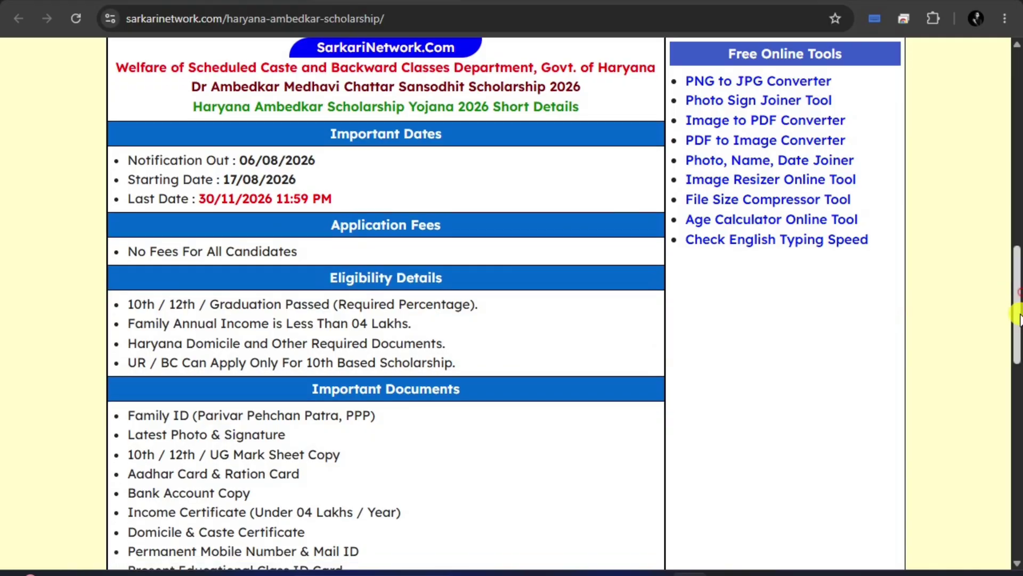
click(458, 168)
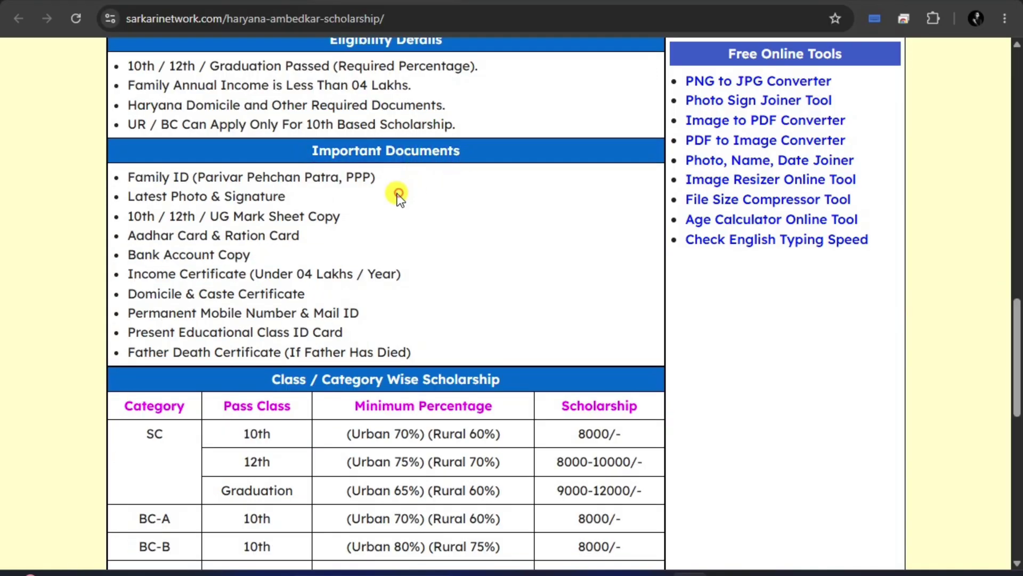
drag(130, 174, 395, 177)
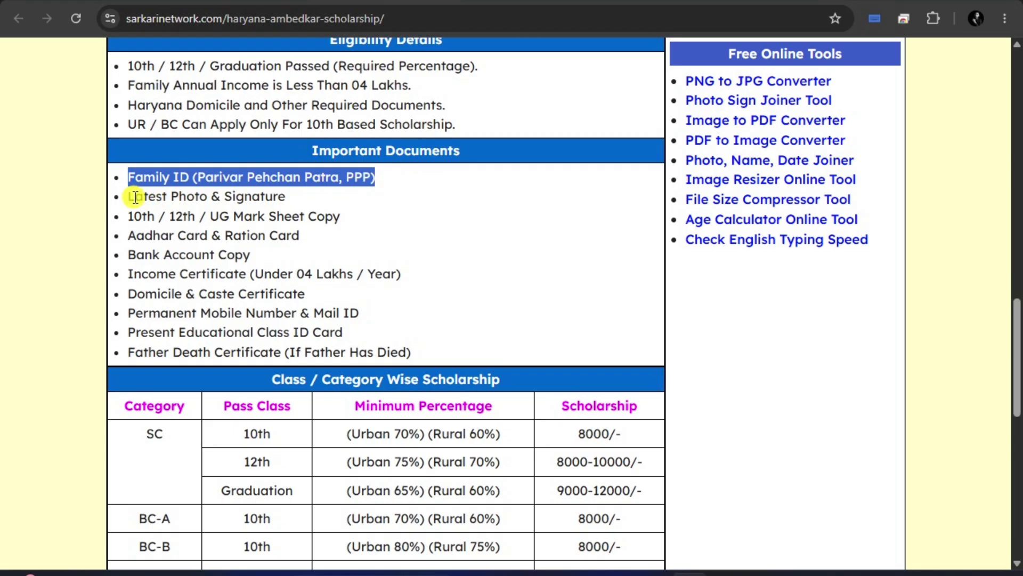
drag(135, 196, 289, 201)
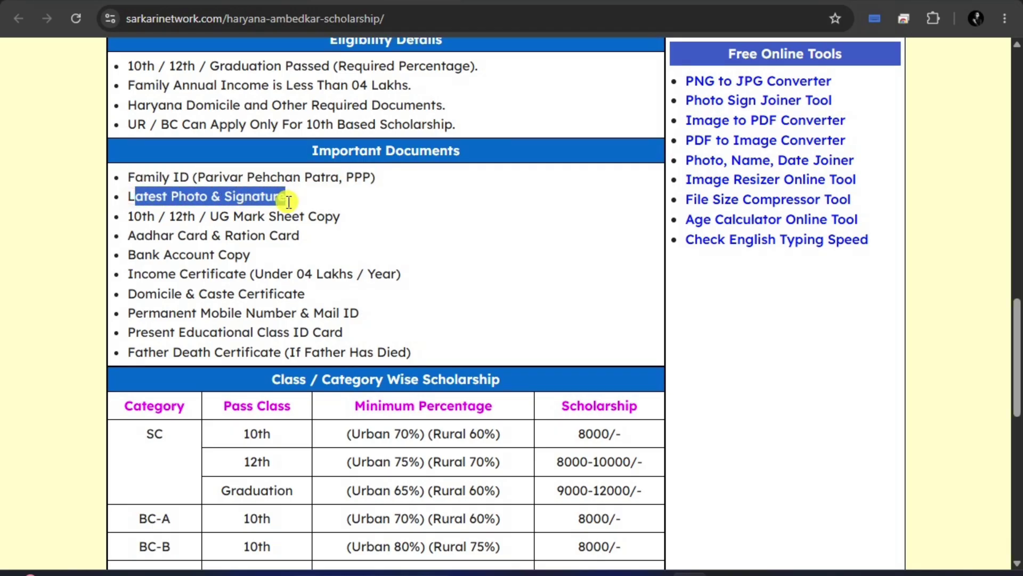
drag(133, 216, 324, 217)
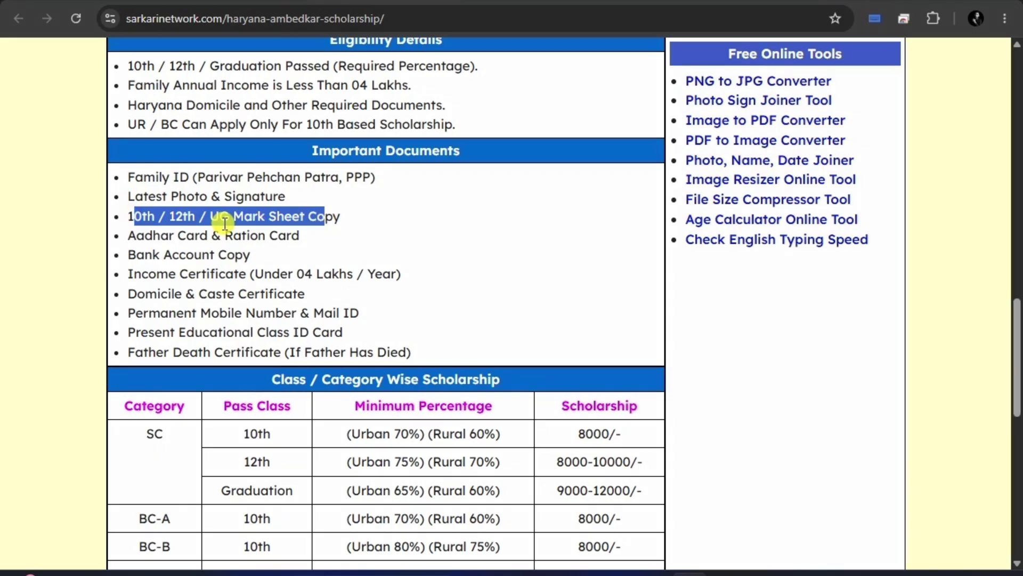
drag(129, 235, 292, 235)
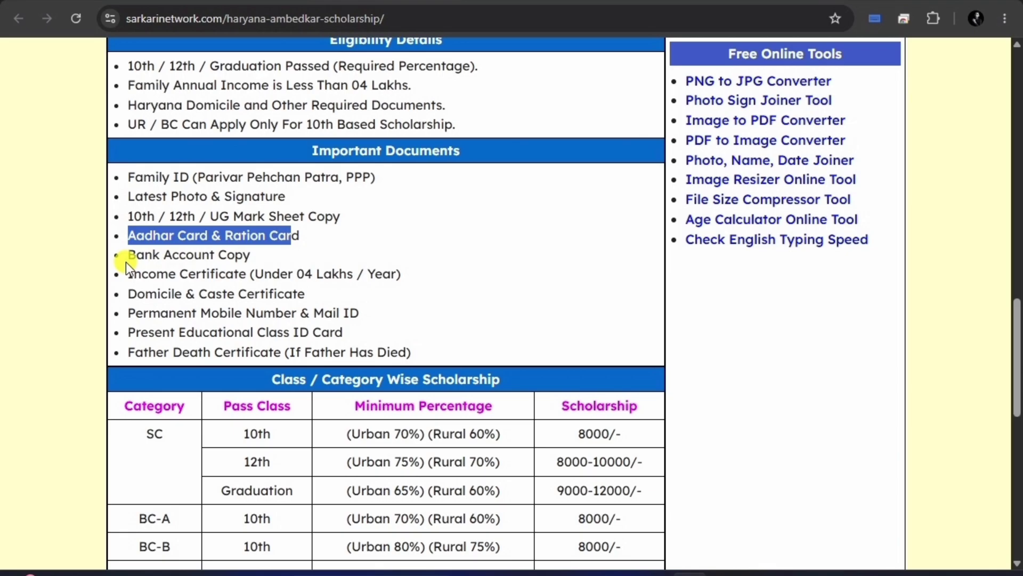
drag(128, 256, 254, 256)
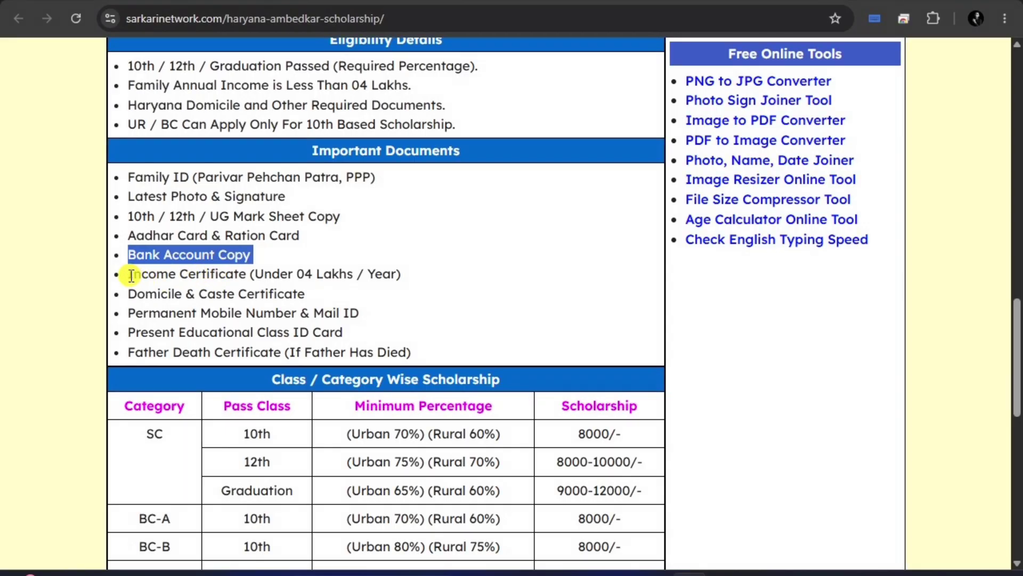
Step: Read the remaining documents: Income Certificate, Permanent Mobile Number & Mail ID, Present Class ID Card
drag(129, 274, 375, 293)
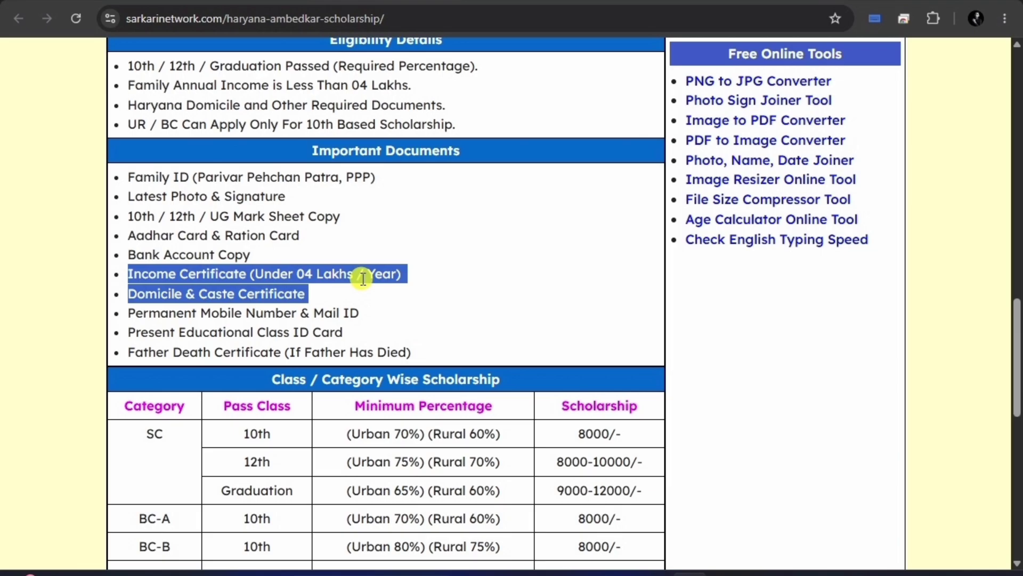
click(363, 278)
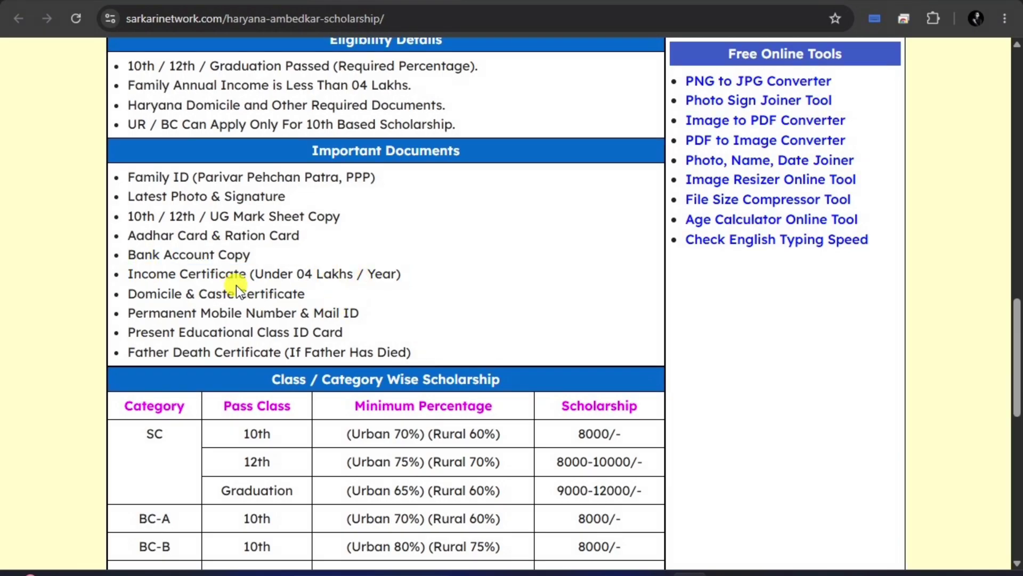
drag(123, 312, 358, 318)
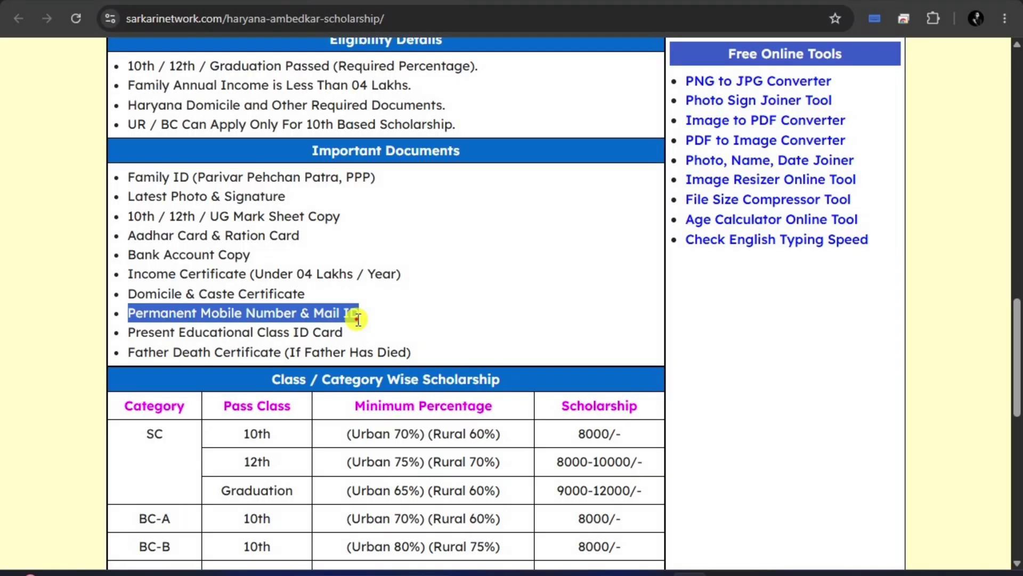
click(358, 319)
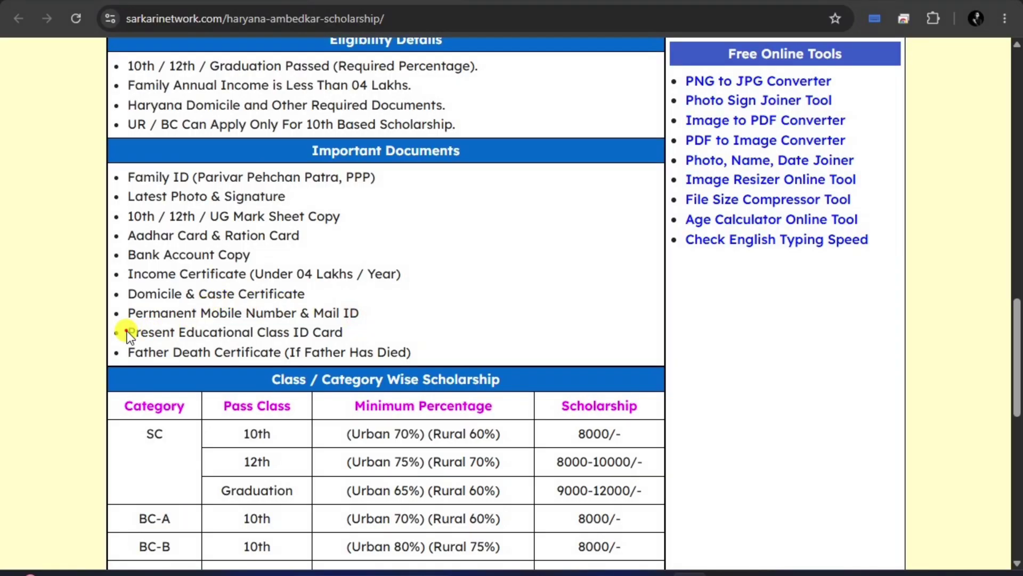
drag(128, 335, 343, 331)
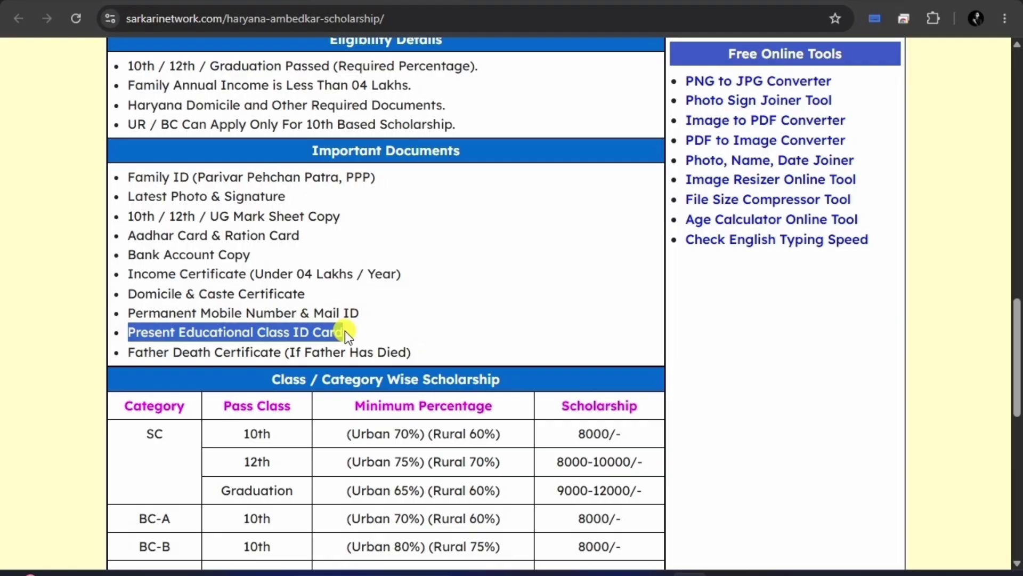
click(345, 331)
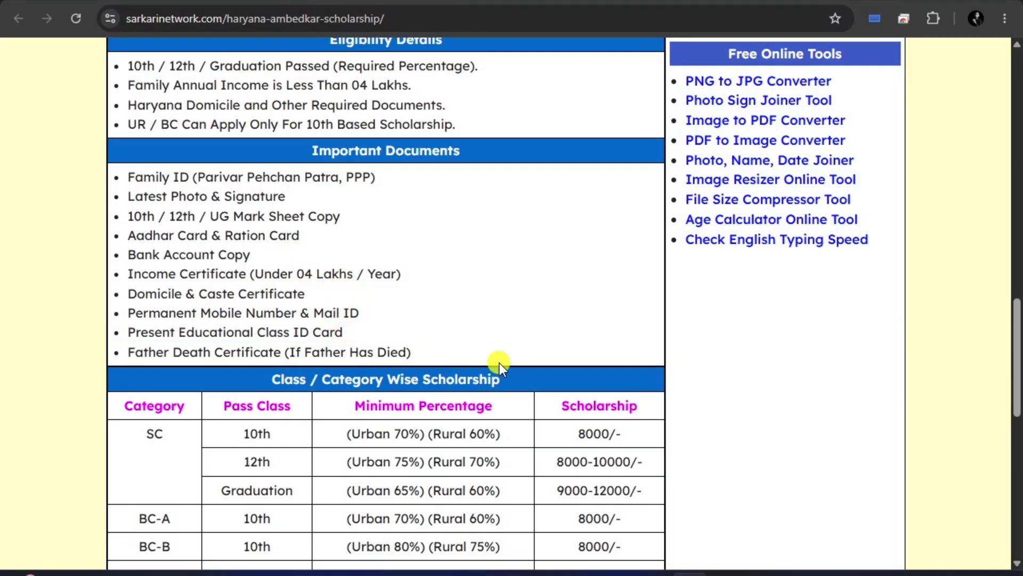
drag(1017, 356, 1017, 403)
Step: Review the SC category rows: 10th pass with Rural 60% and Urban 70%, then 12th
click(143, 240)
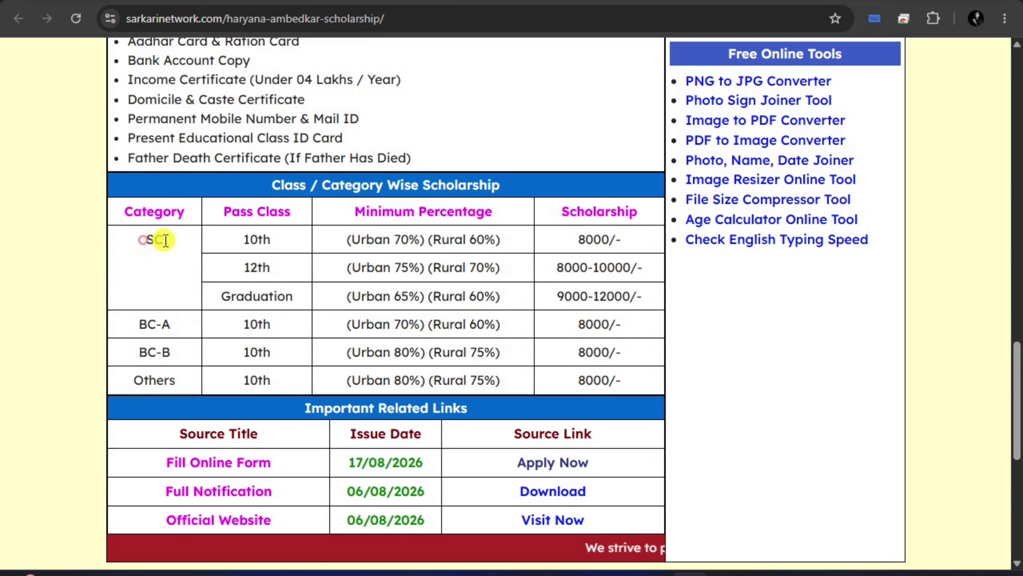
double_click(160, 240)
drag(240, 238, 294, 240)
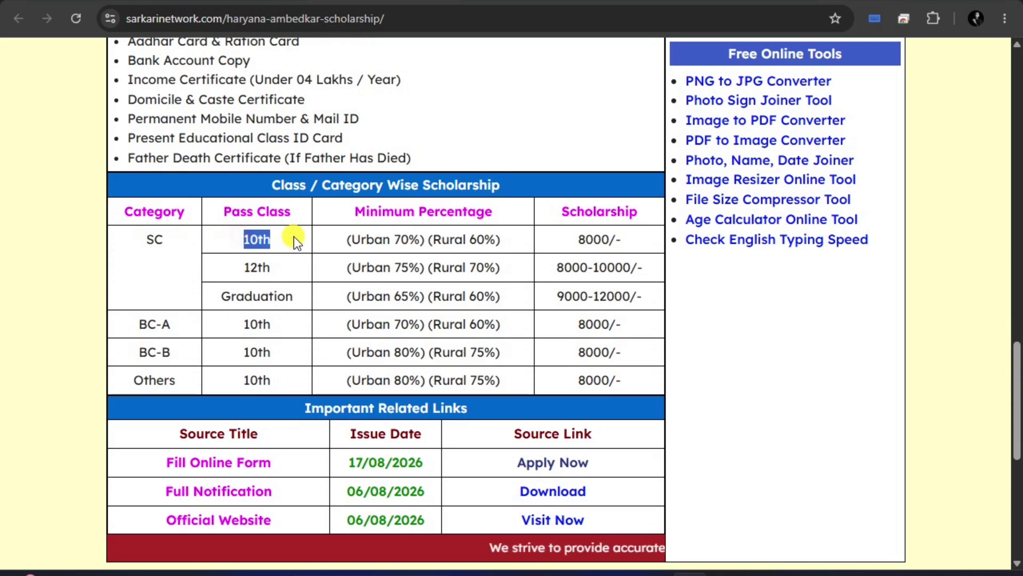
drag(433, 239, 498, 248)
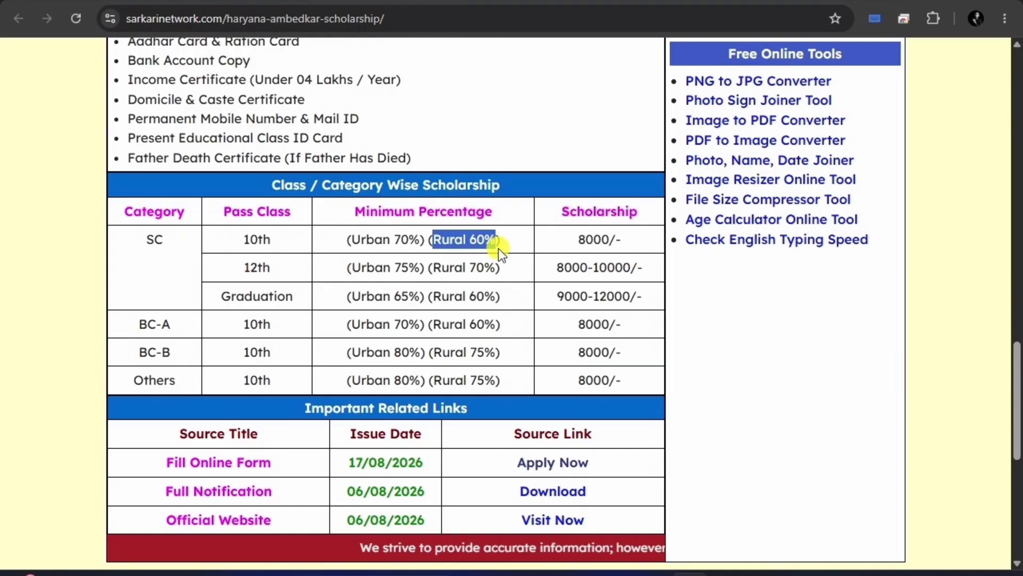
drag(498, 248, 501, 248)
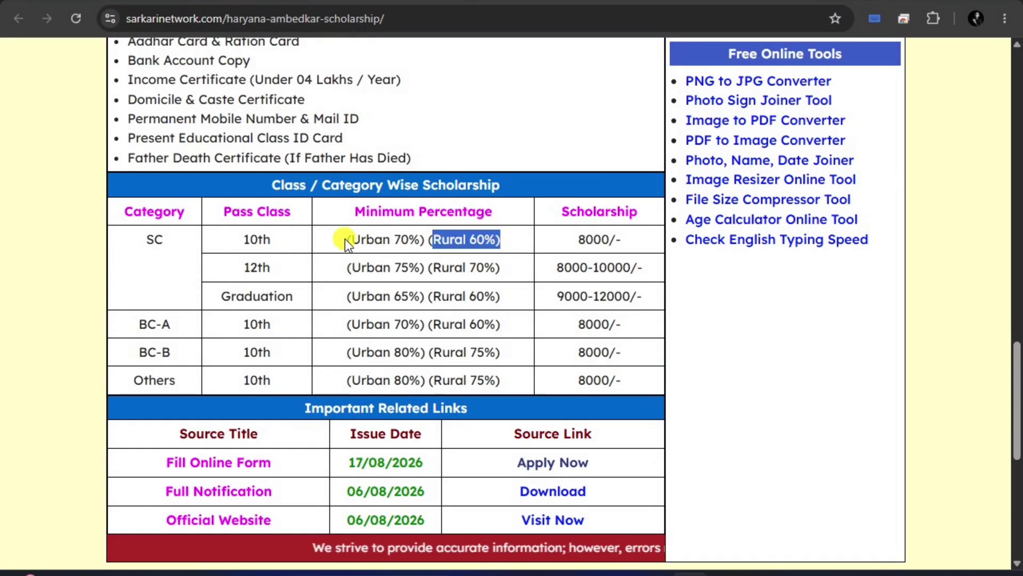
drag(353, 237, 421, 241)
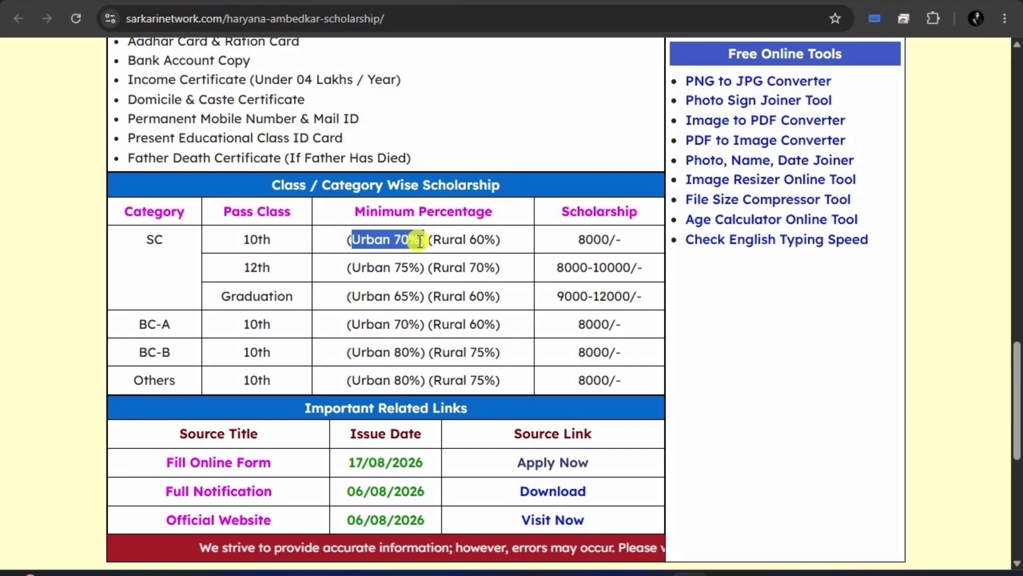
click(384, 256)
drag(235, 262, 399, 269)
click(399, 269)
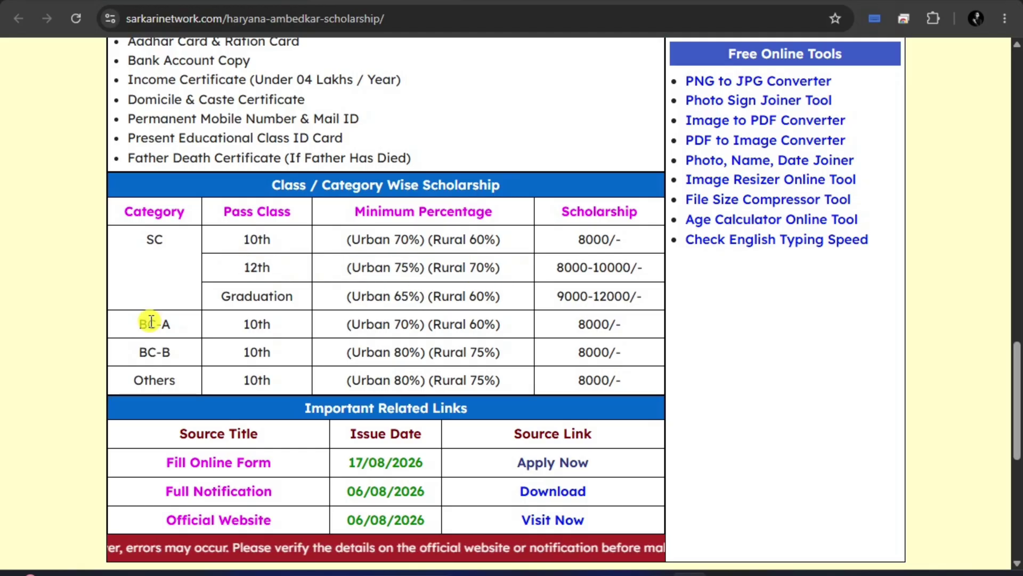
Step: Review the BC-A, BC-B and Others rows, then follow the Apply Now online-form link
drag(132, 327, 507, 326)
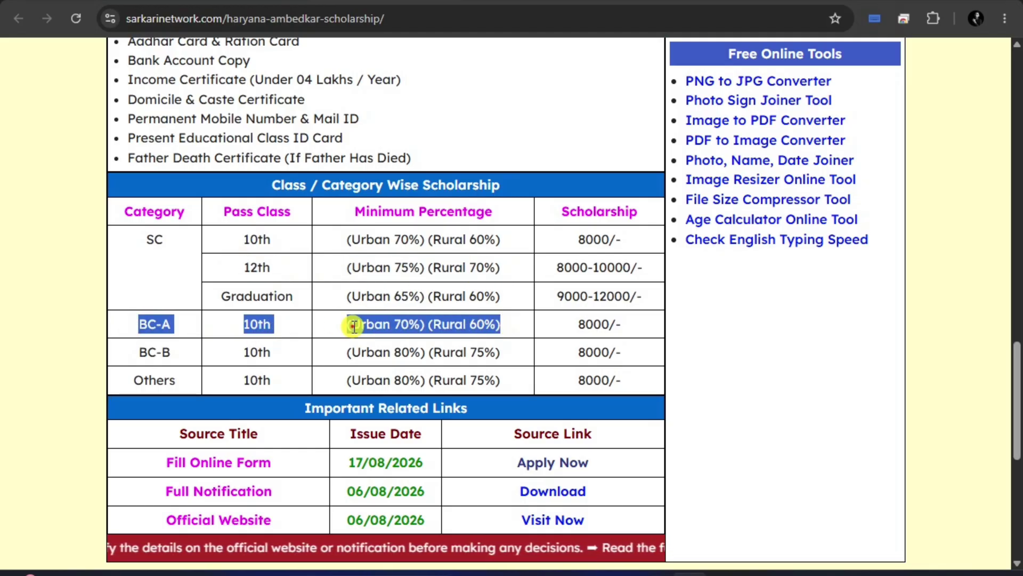
drag(137, 352, 498, 355)
click(505, 354)
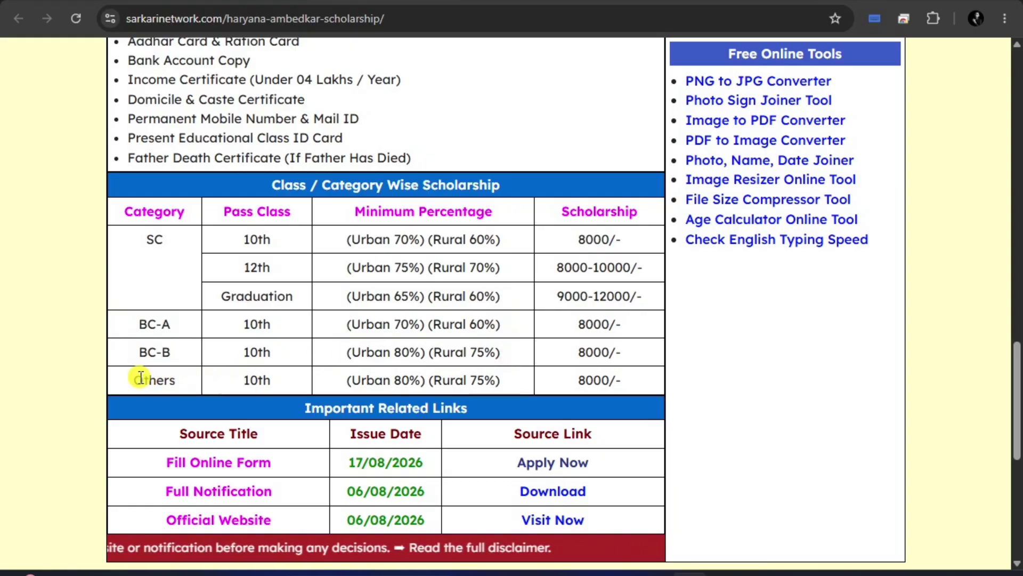
drag(140, 383, 471, 385)
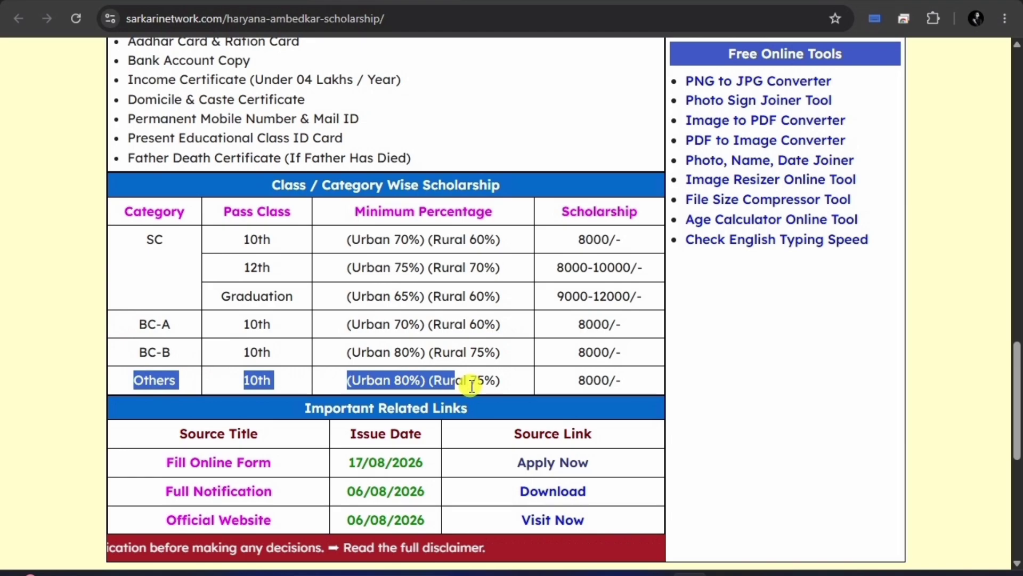
click(510, 382)
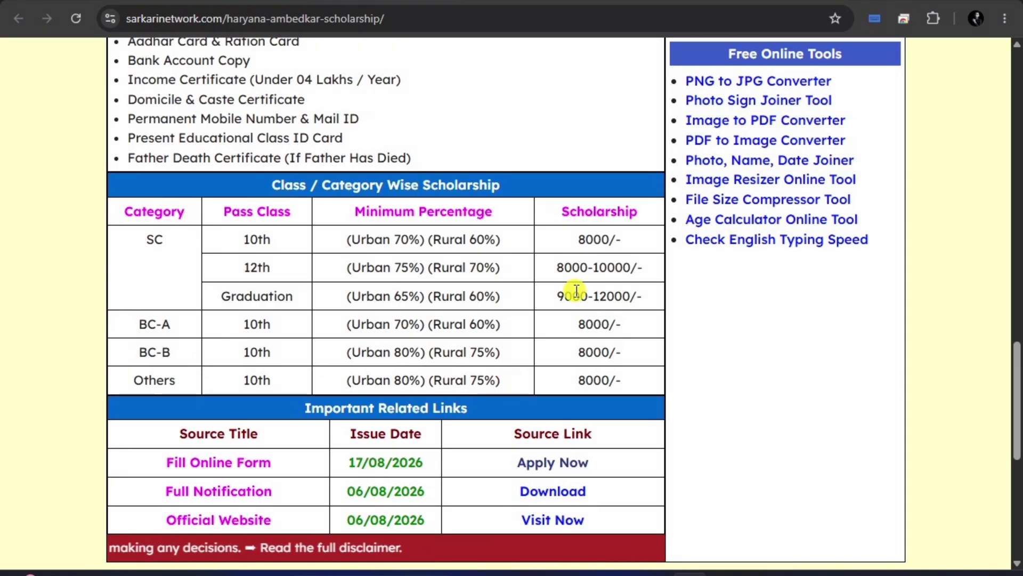
click(543, 463)
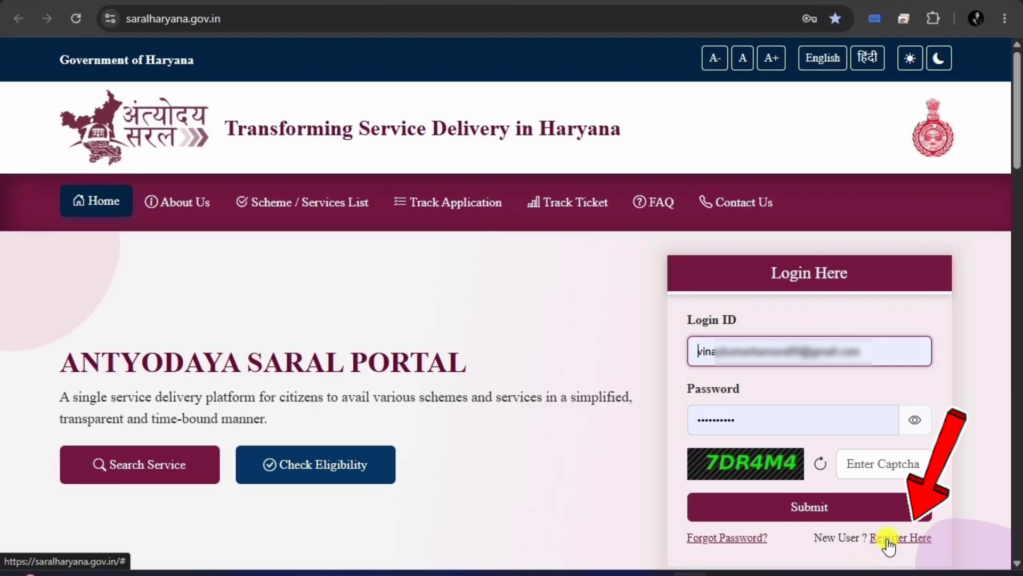
Step: Enter the displayed captcha and sign in with the autofilled Login ID and Password
click(869, 465)
text(7DR4M4)
click(836, 506)
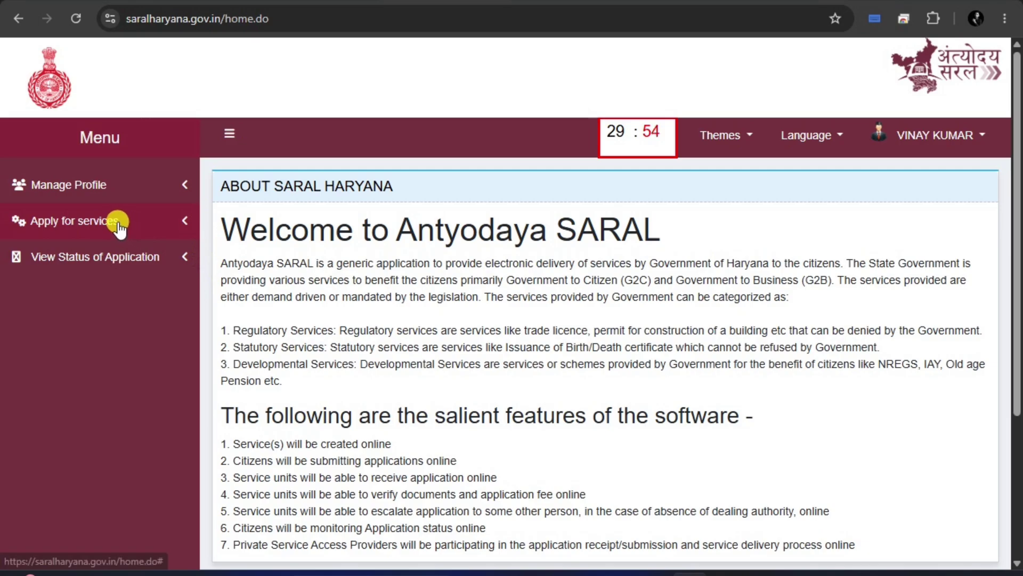
Step: List all available services, search 'ambe', and open the Dr. B.R Ambedkar Medhavi scholarship form
click(113, 224)
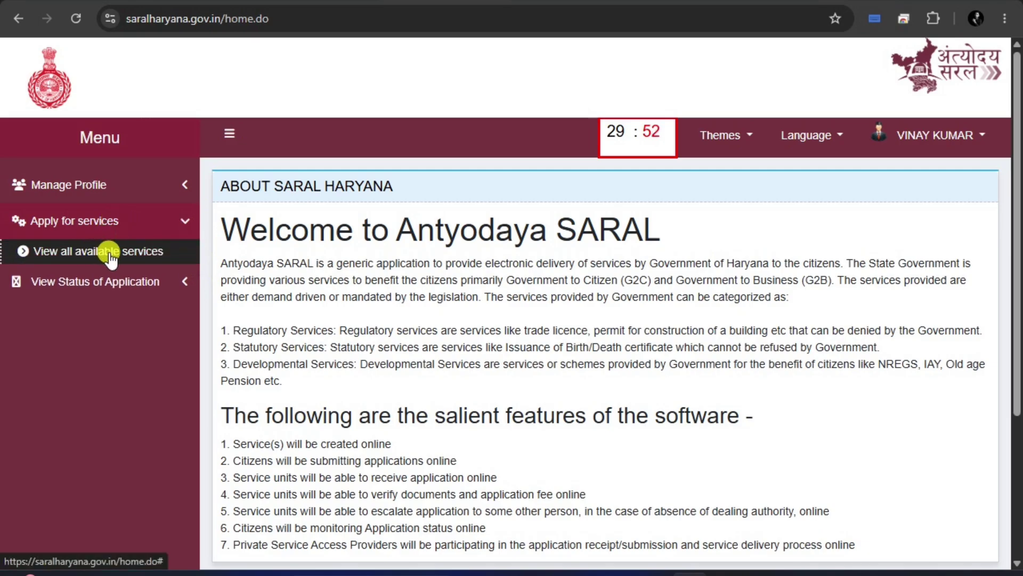
click(106, 252)
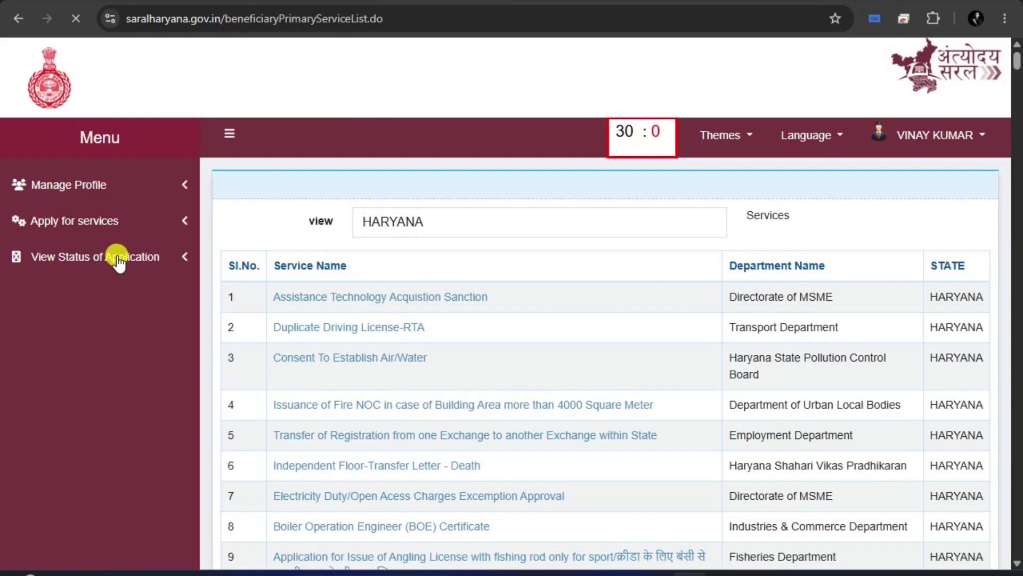
scroll(841, 260, down, 5)
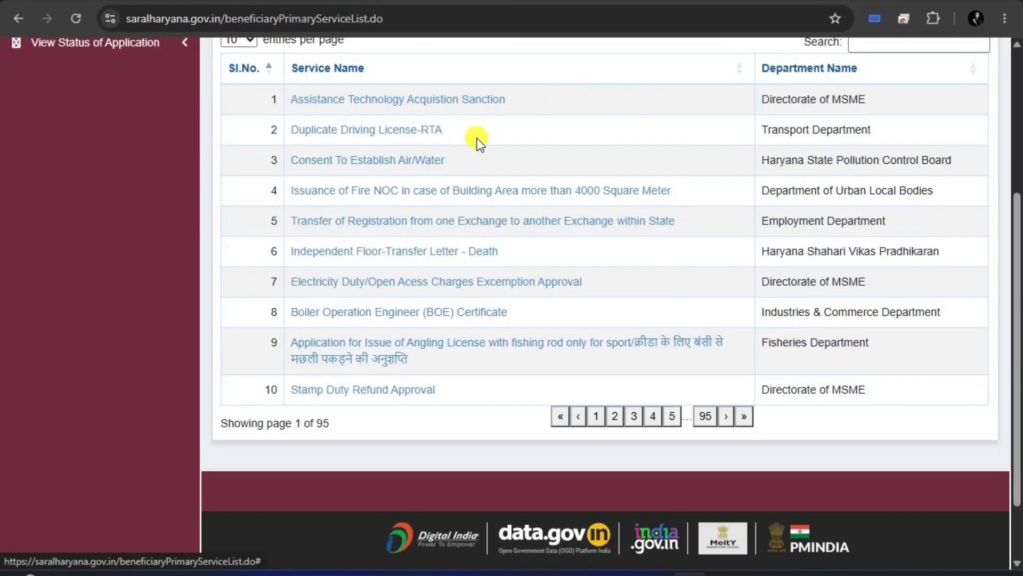
drag(1015, 290, 1019, 287)
scroll(914, 245, up, 5)
click(906, 281)
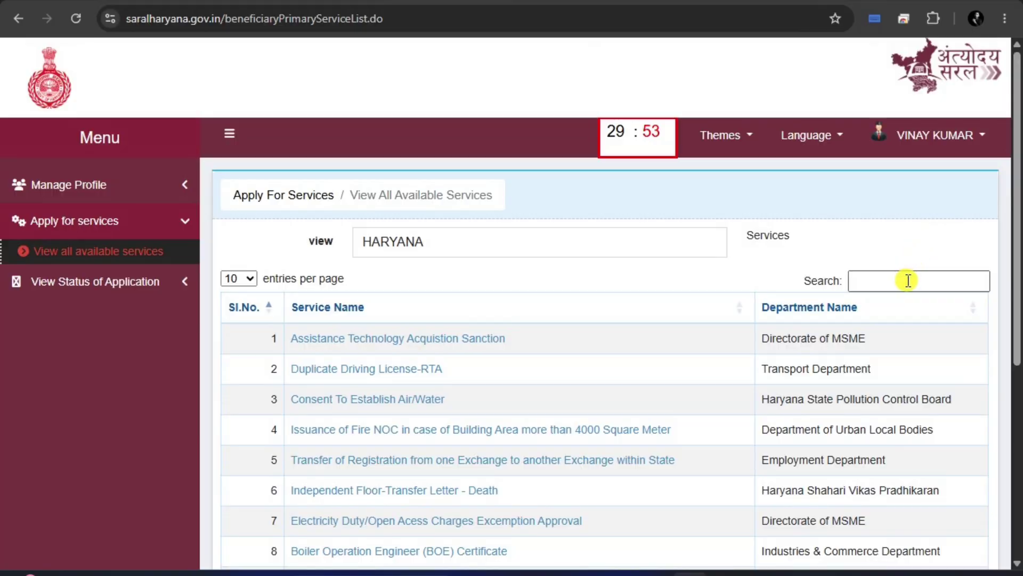
text(ambe)
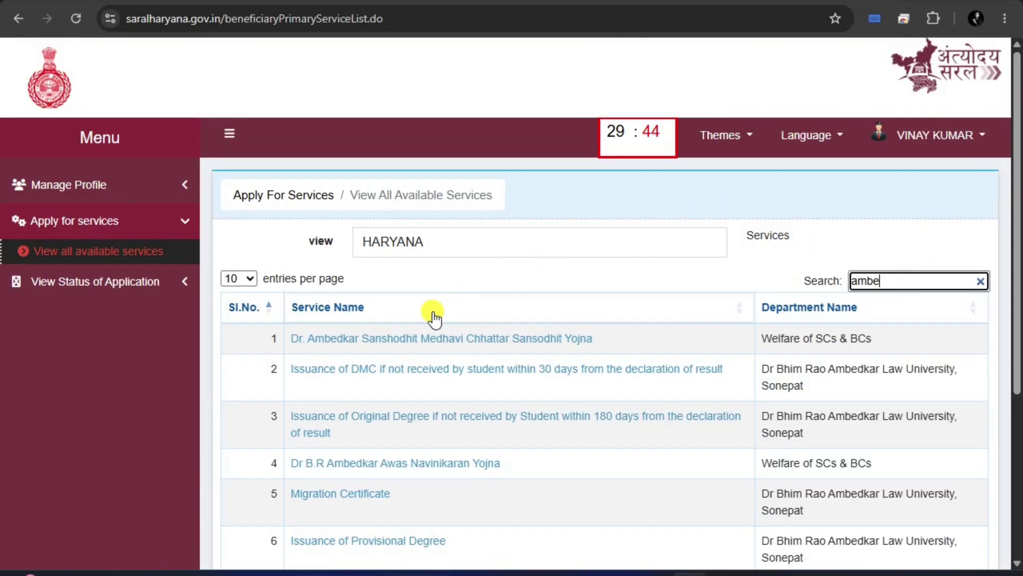
click(539, 338)
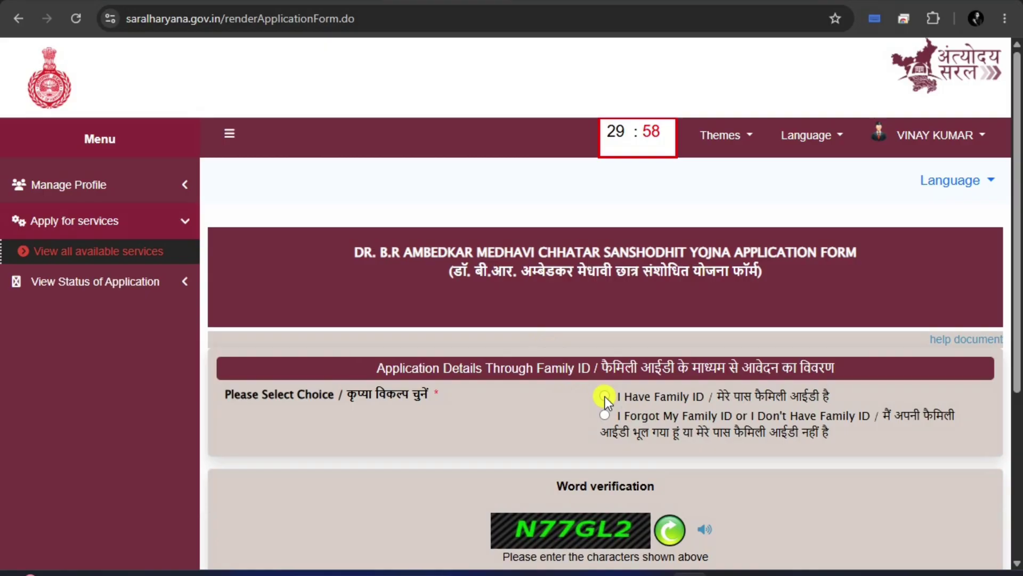
Step: Choose I Have Family ID, paste the Family ID and fetch the family data
click(605, 397)
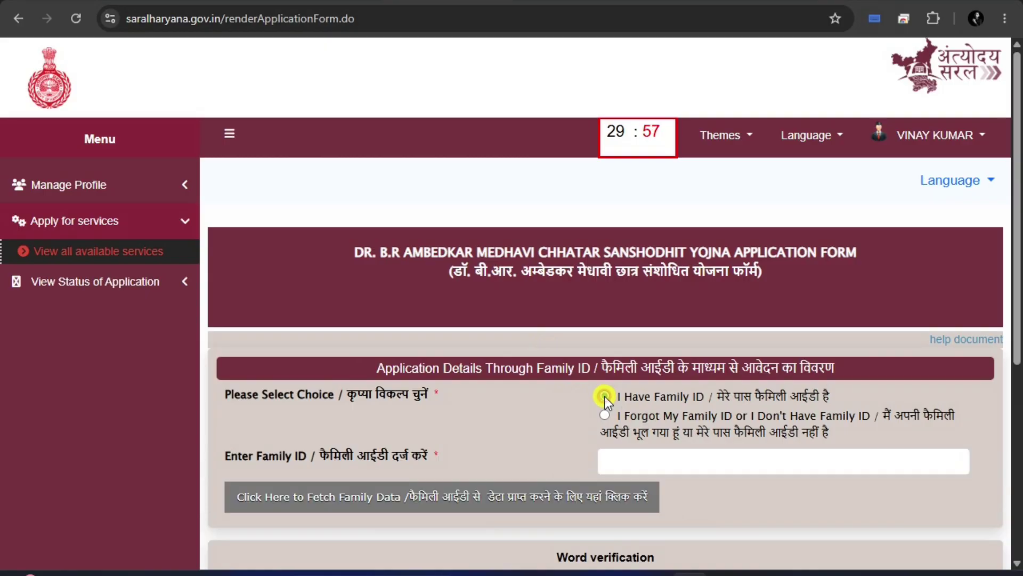
click(641, 463)
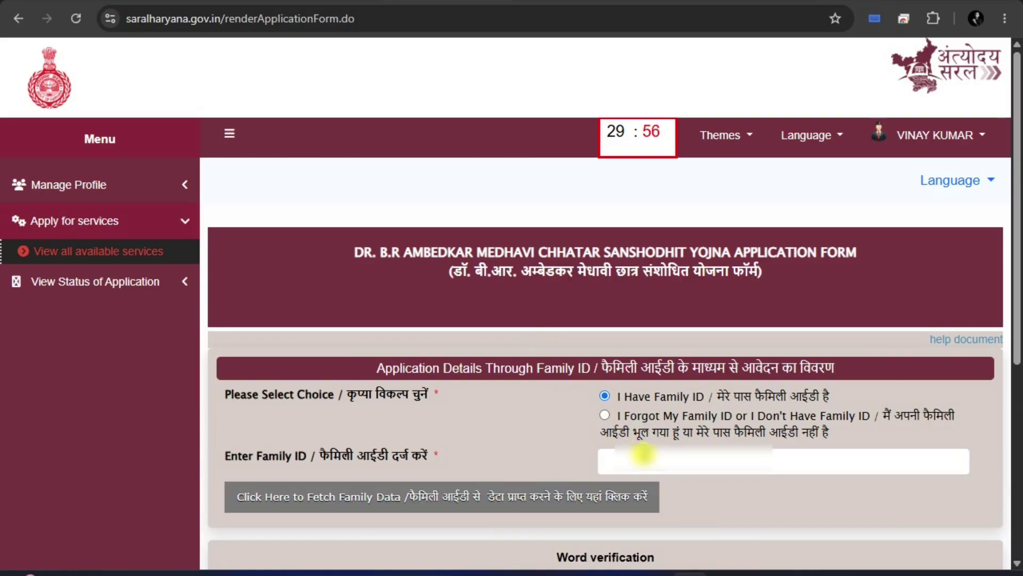
key(ctrl+v)
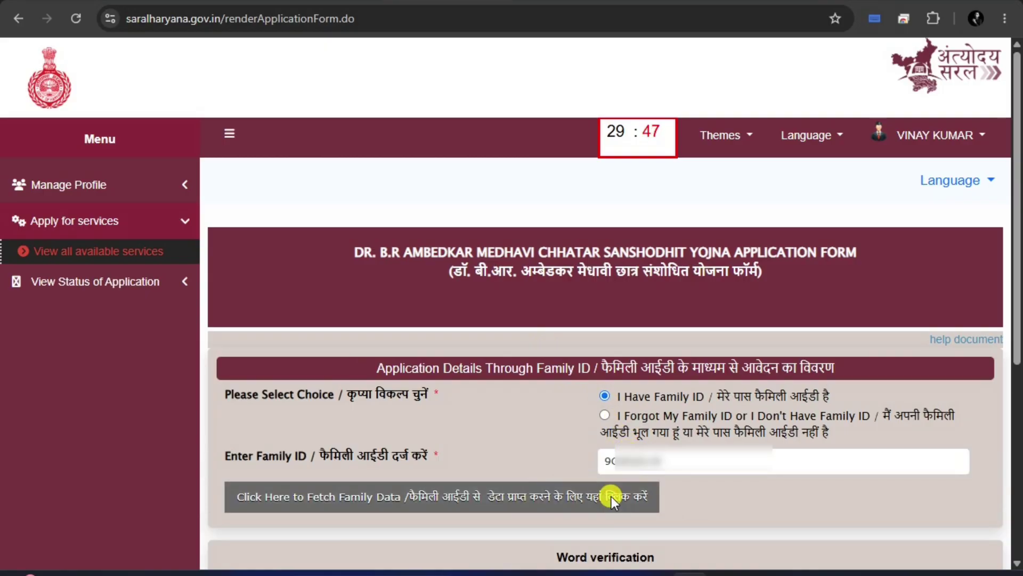
click(612, 497)
Step: Select the applicant from the family members, then send and verify the mobile OTP
click(533, 299)
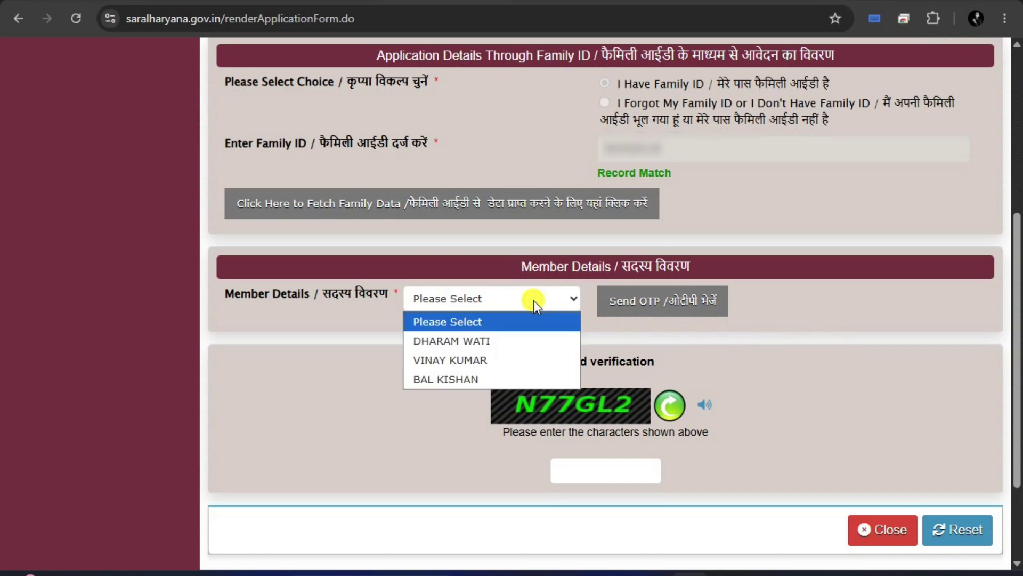
click(524, 359)
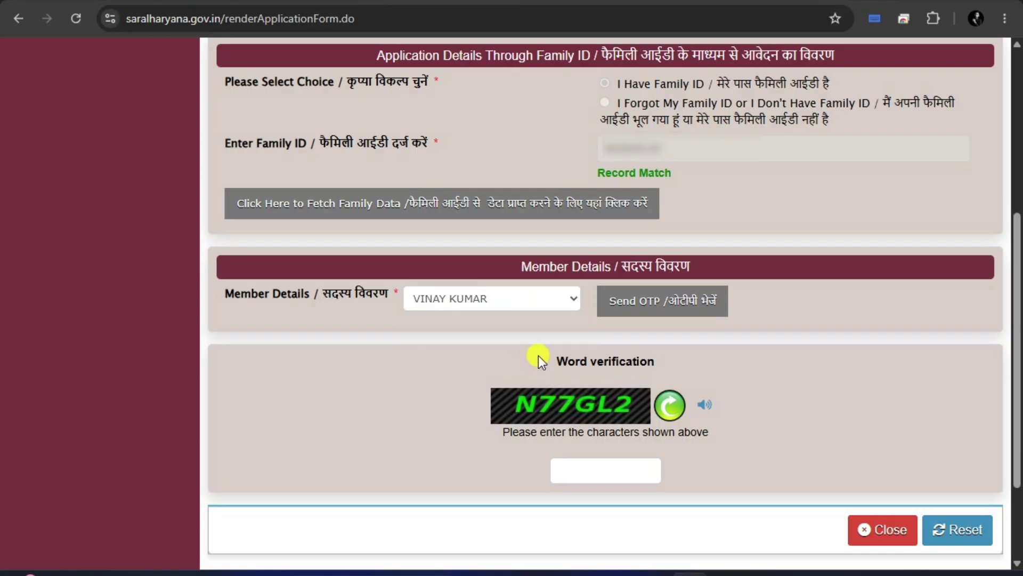
click(667, 310)
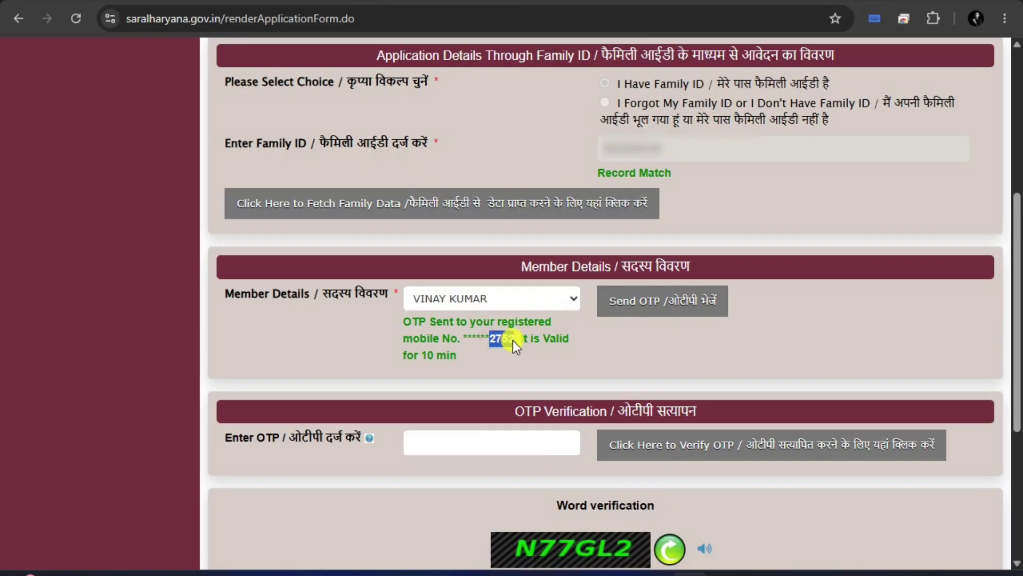
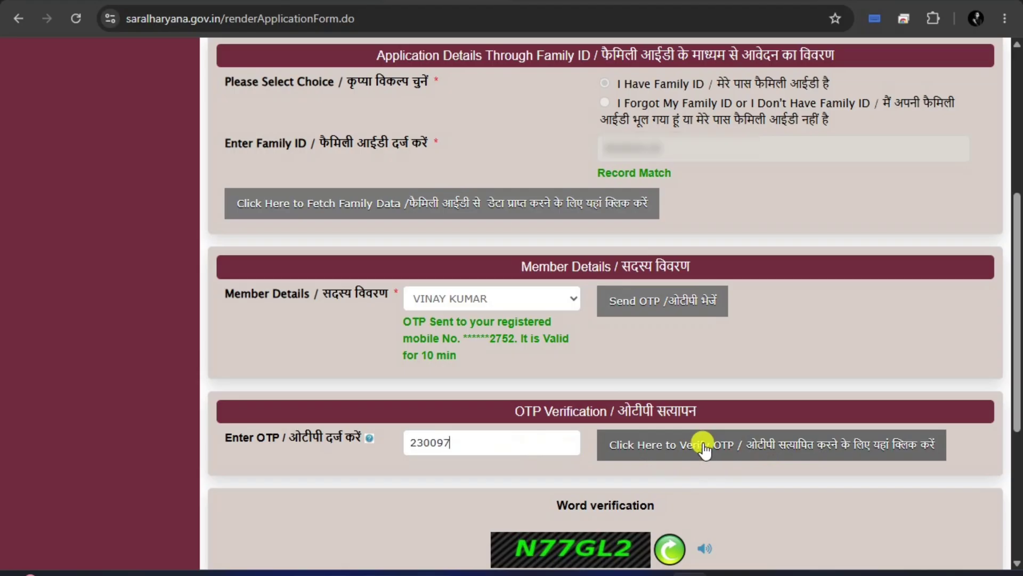
click(702, 445)
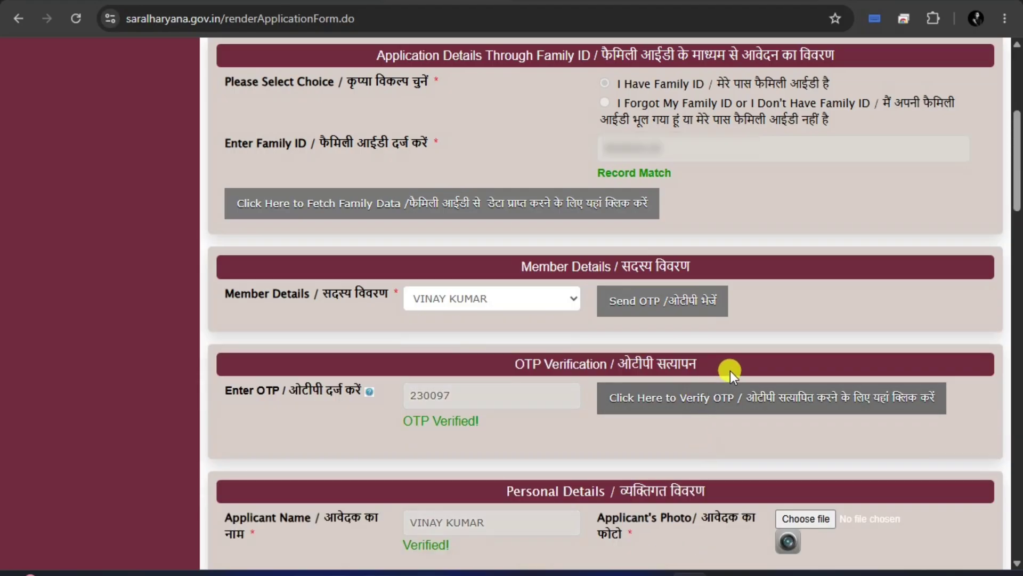
Step: Upload the applicant's photo in Personal Details and select the alternative mobile number field
scroll(912, 270, down, 8)
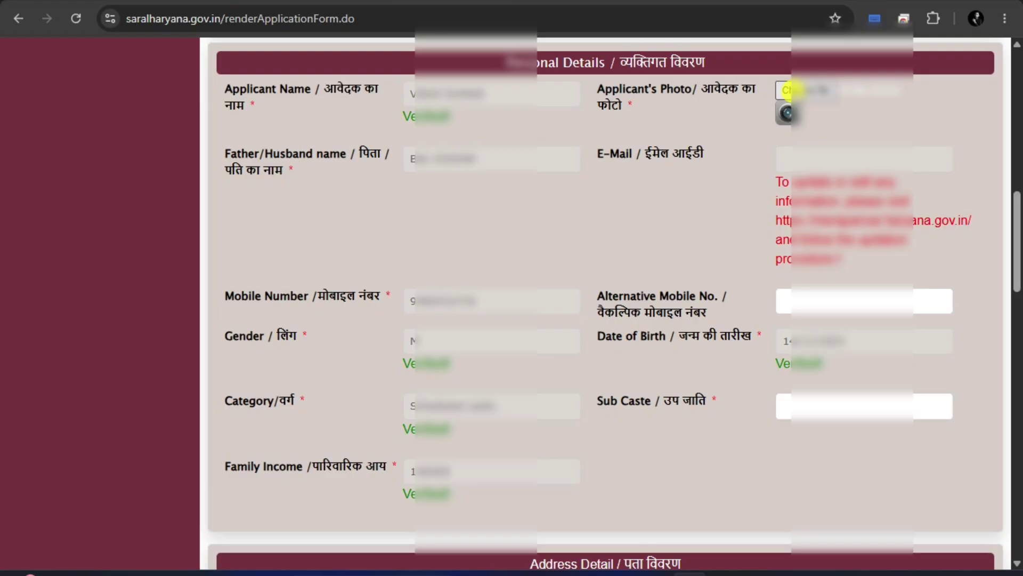
click(791, 90)
click(362, 322)
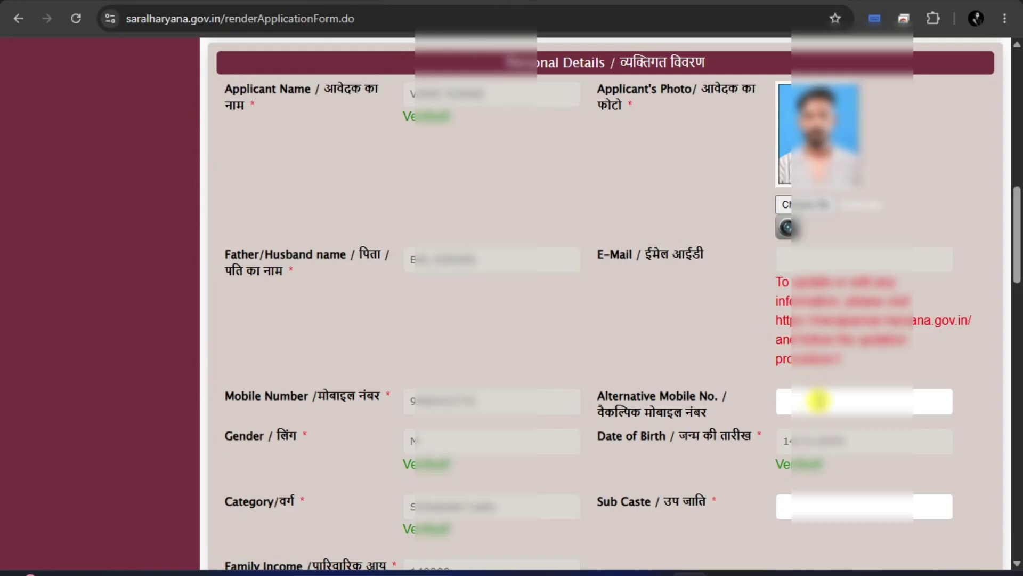
click(818, 401)
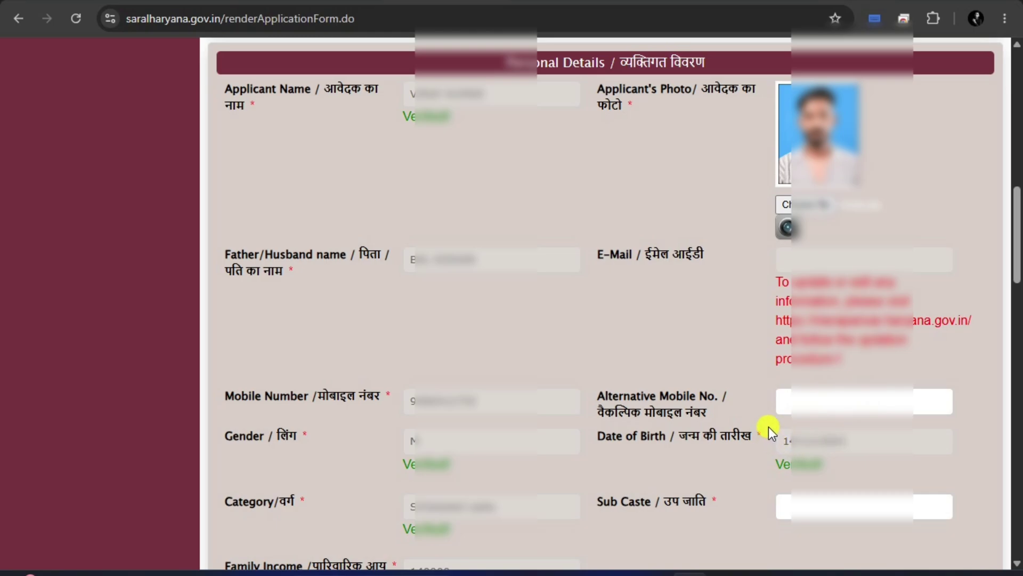
scroll(768, 426, down, 10)
Step: Type the post office name, starting with 'B', into the Address Detail Post Office field
drag(530, 90, 686, 98)
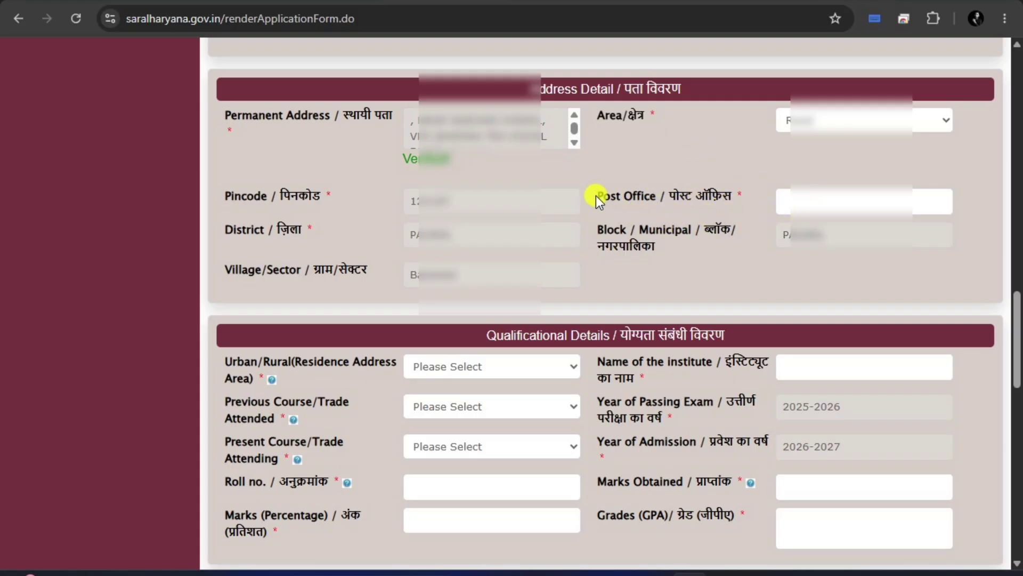
mouse_move(597, 196)
mouse_down()
mouse_move(645, 200)
mouse_move(596, 194)
mouse_up()
click(634, 193)
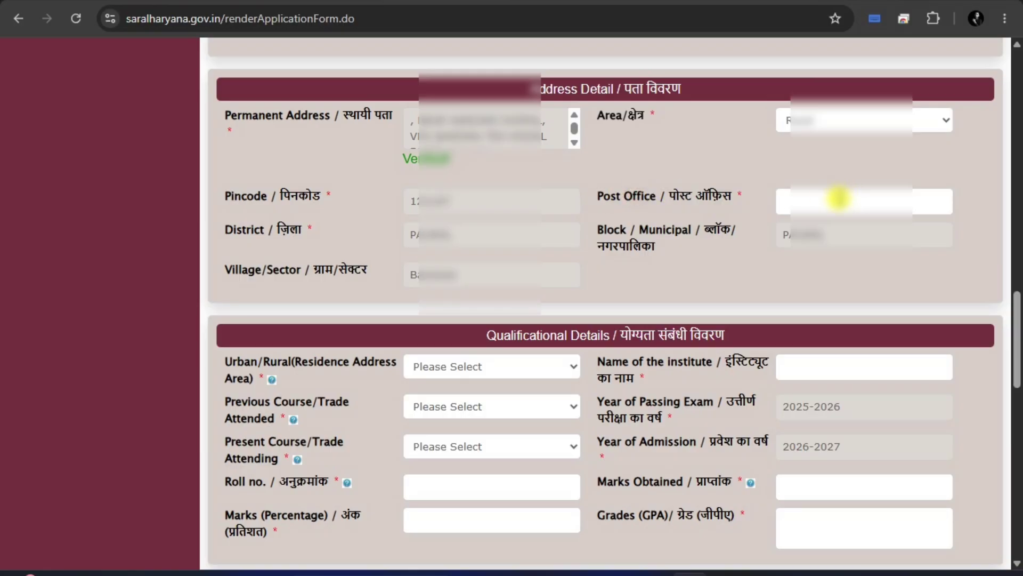
text(B)
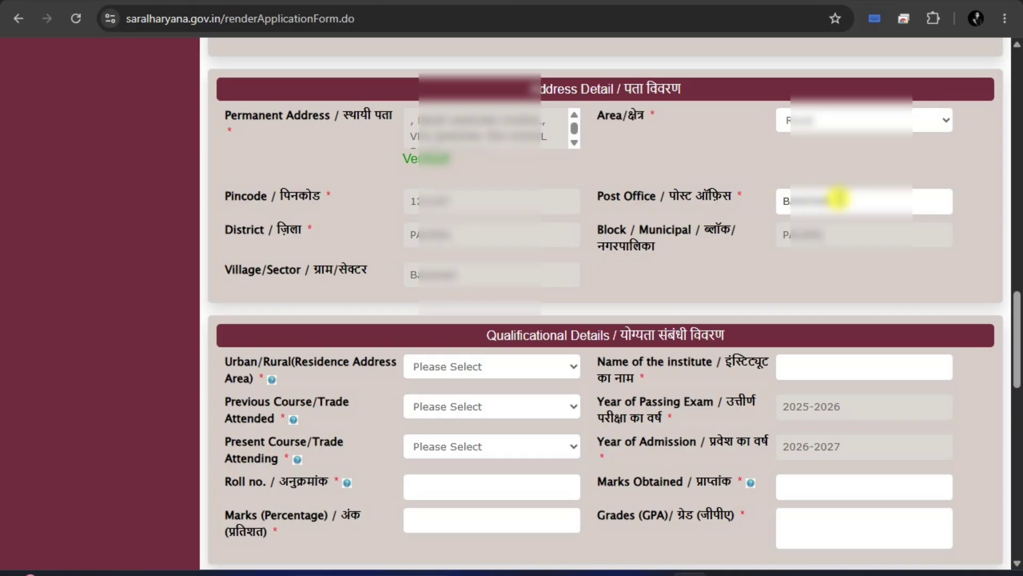
Step: Set the residence area to Rural and the previous course to 10Th
scroll(838, 198, down, 5)
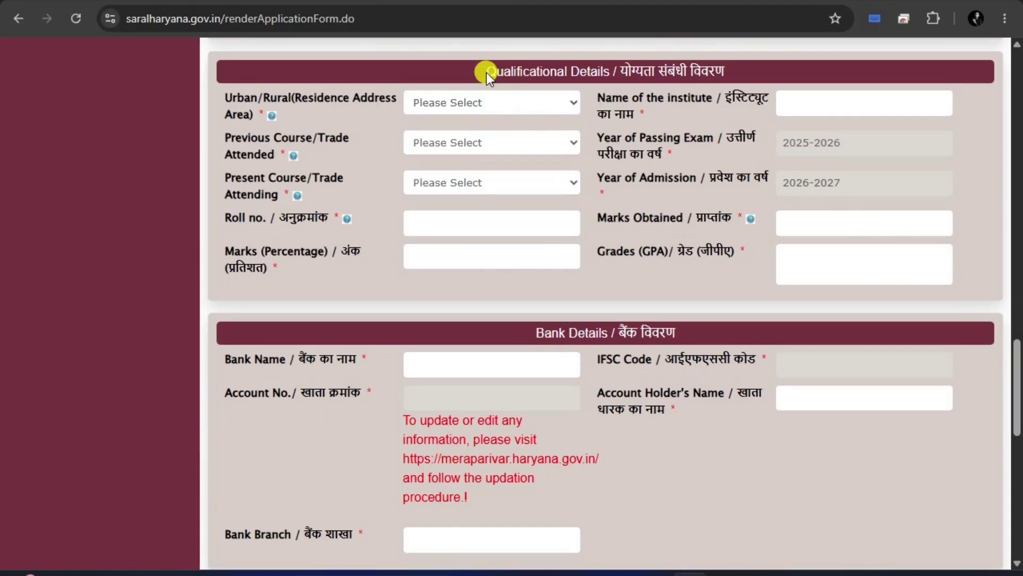
mouse_move(487, 73)
mouse_down()
mouse_move(605, 77)
mouse_move(476, 84)
mouse_up()
click(464, 103)
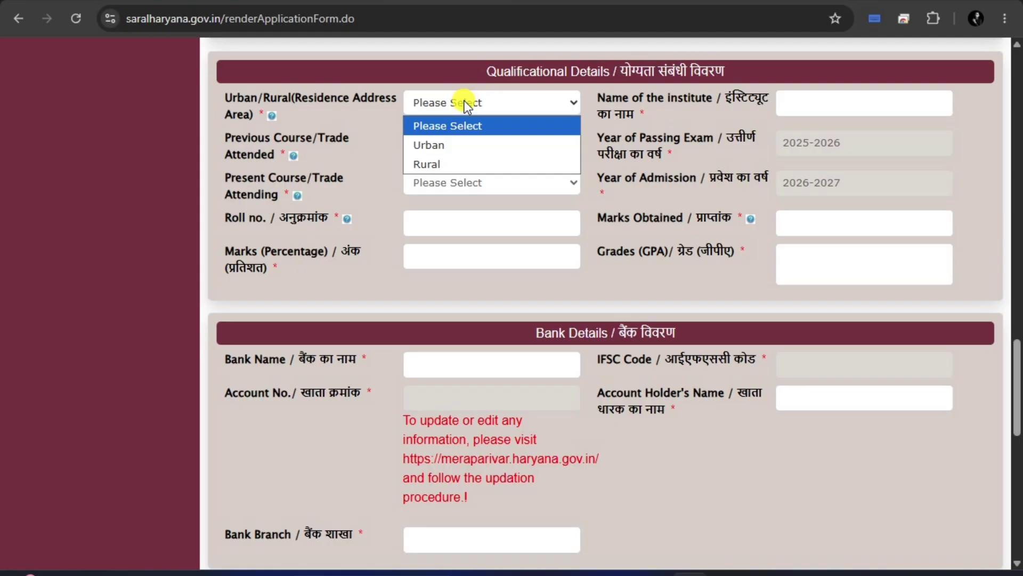
click(458, 159)
click(510, 143)
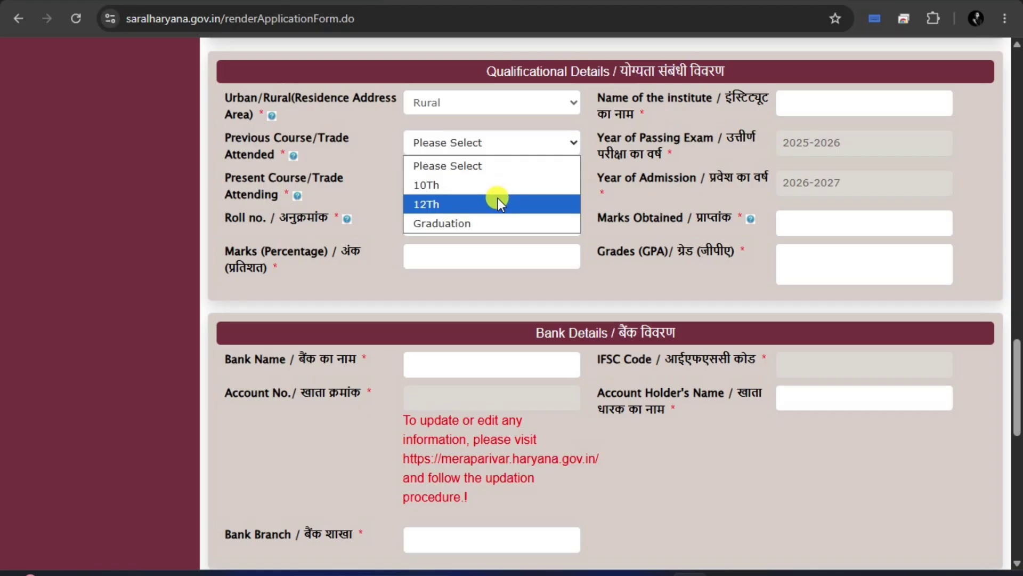
click(486, 184)
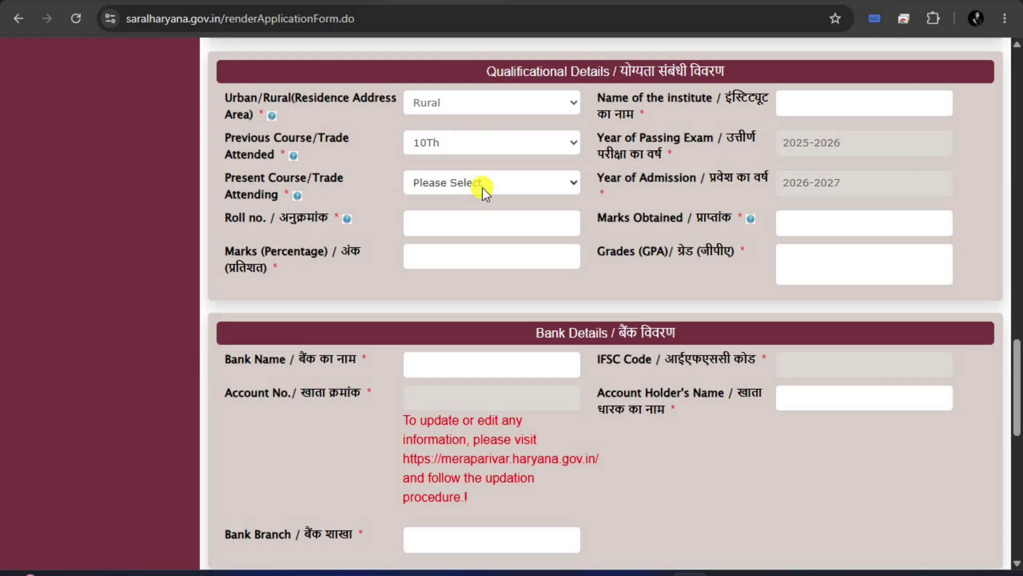
Step: Correct the previous course to 12Th and choose Graduation - Arts First Year as present course
click(482, 187)
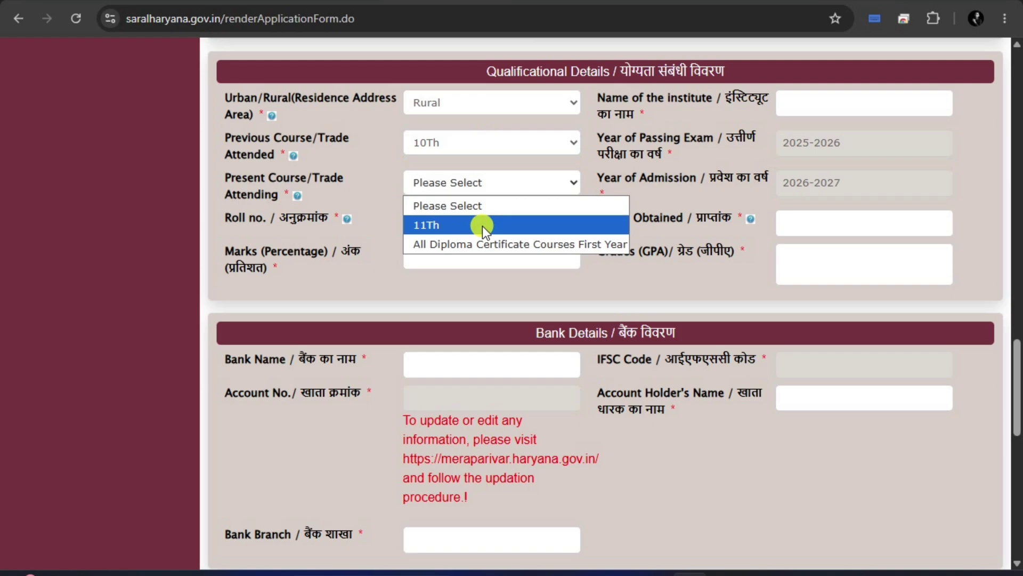
click(478, 142)
click(459, 200)
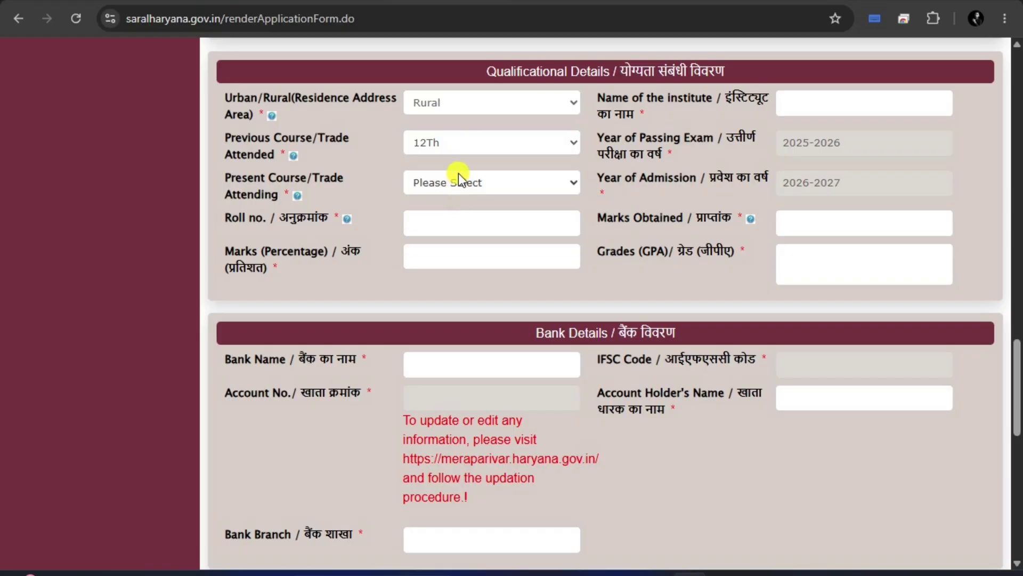
click(460, 185)
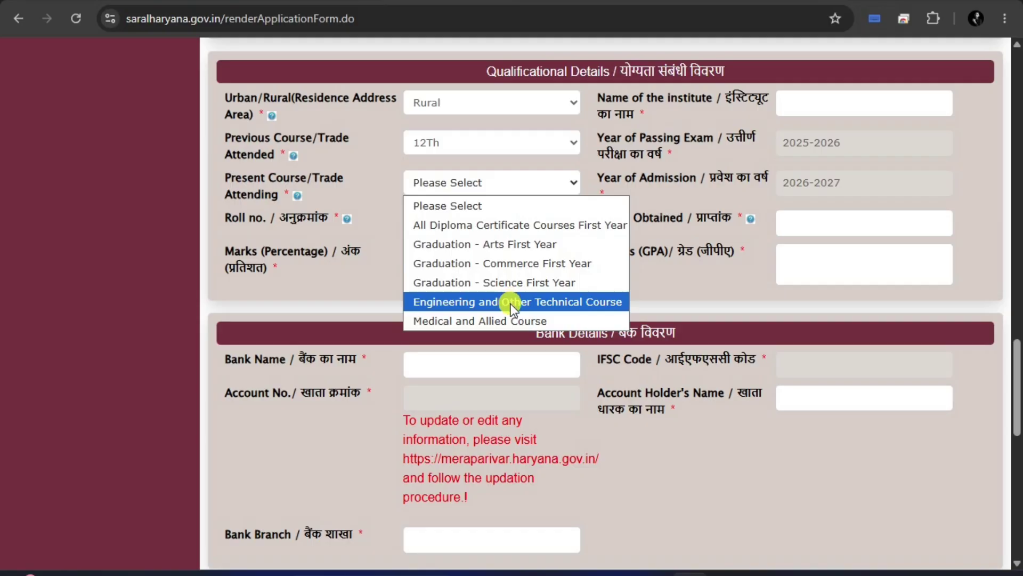
click(490, 244)
click(484, 225)
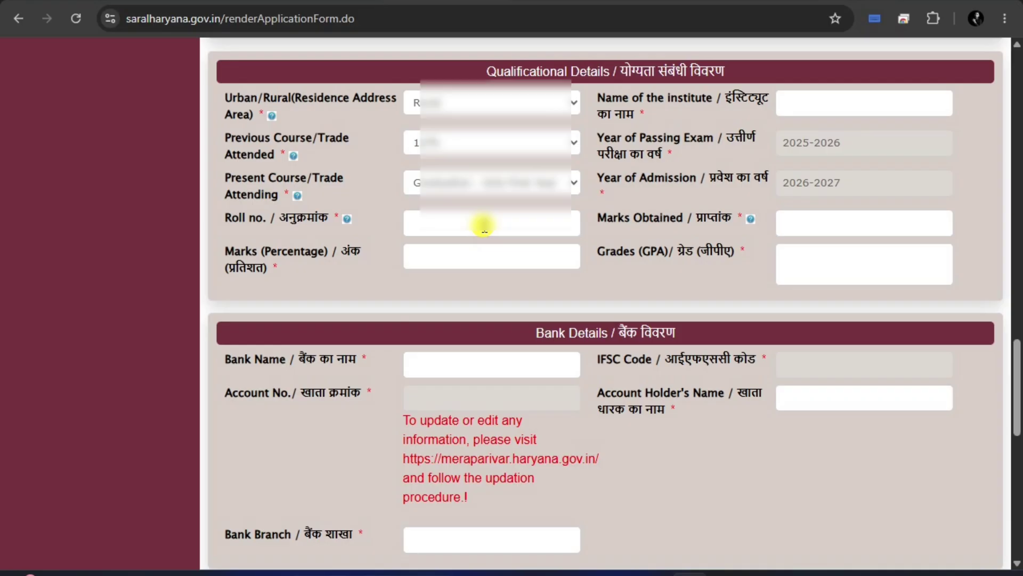
Step: Paste the roll number and enter 76 as the marks percentage
key(ctrl+v)
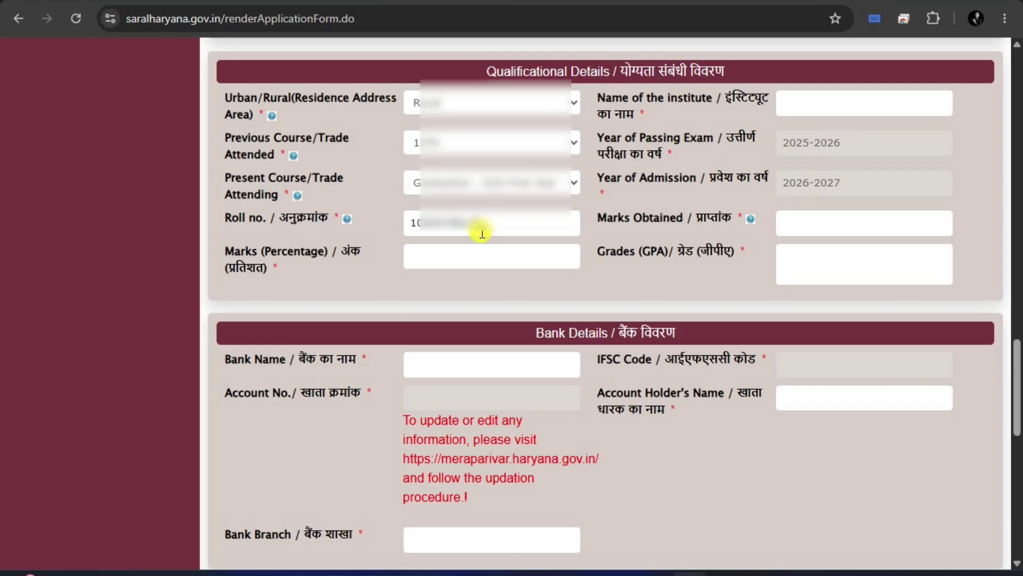
click(472, 258)
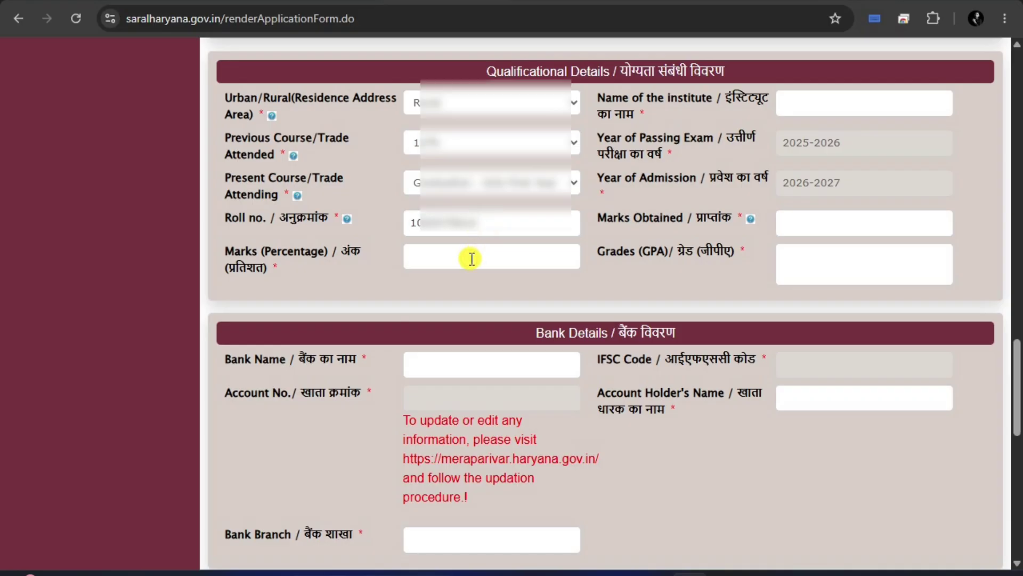
text(76)
click(811, 103)
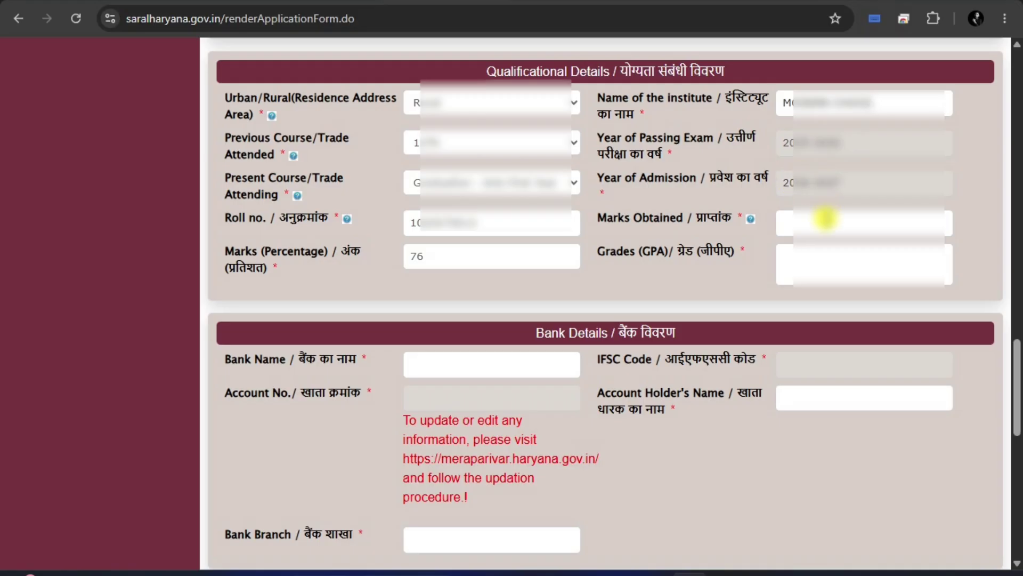
Step: Enter 300 marks obtained and the GPA grade (8.), then scroll to Bank Details
click(825, 221)
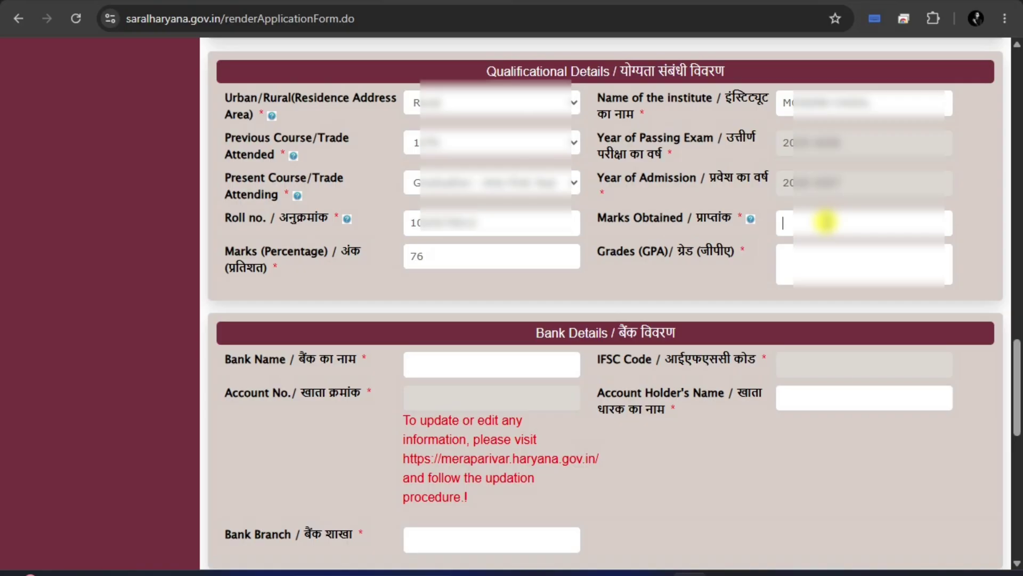
text(300)
click(812, 257)
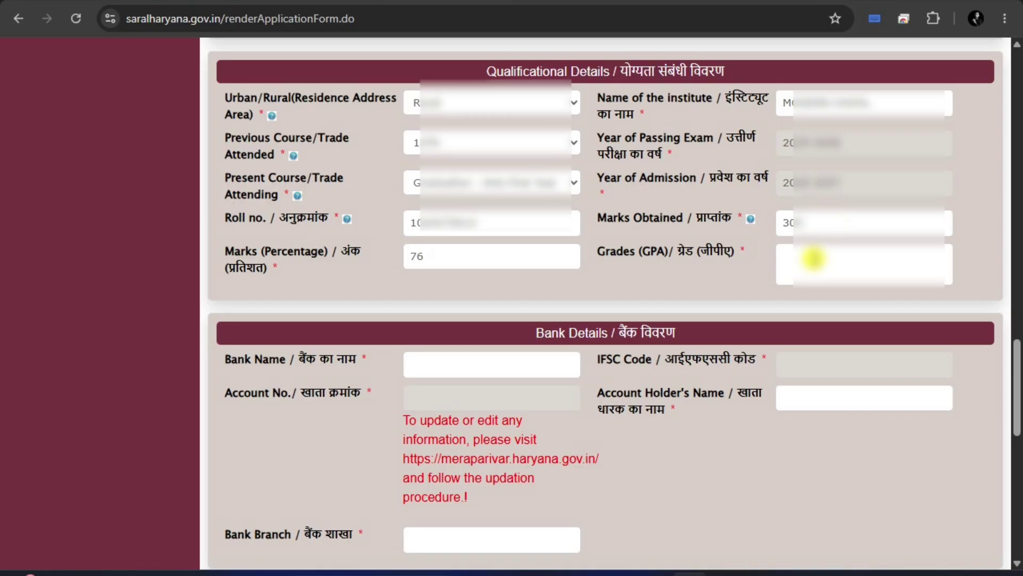
text(08)
key(BackSpace)
key(BackSpace)
text(8.)
drag(1016, 377, 1017, 426)
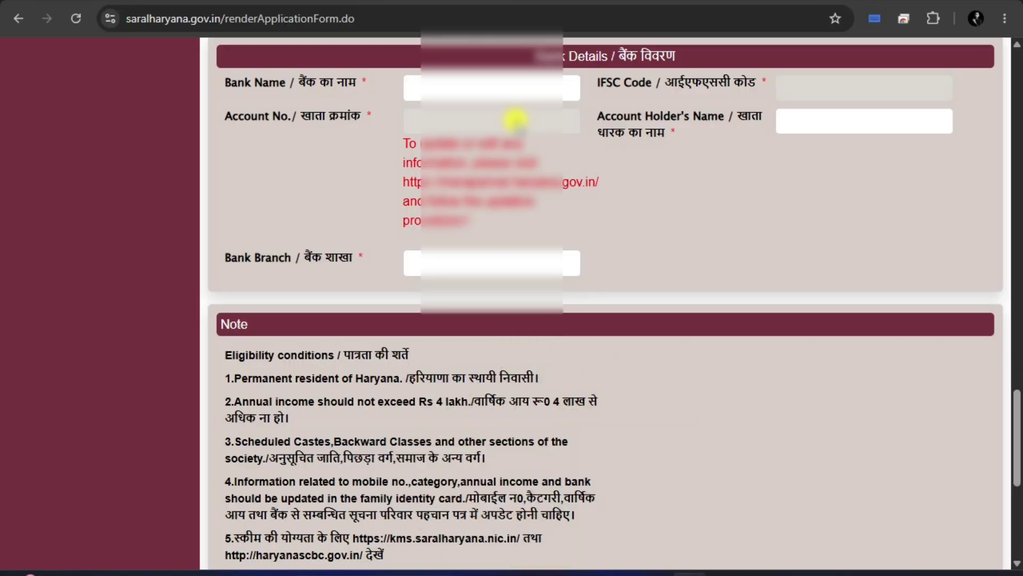
Step: Enter bank name 'SARVA HARYANA', the account holder's name, and branch 'BHIWA' in Bank Details
click(475, 86)
text(SARVA HARYANA)
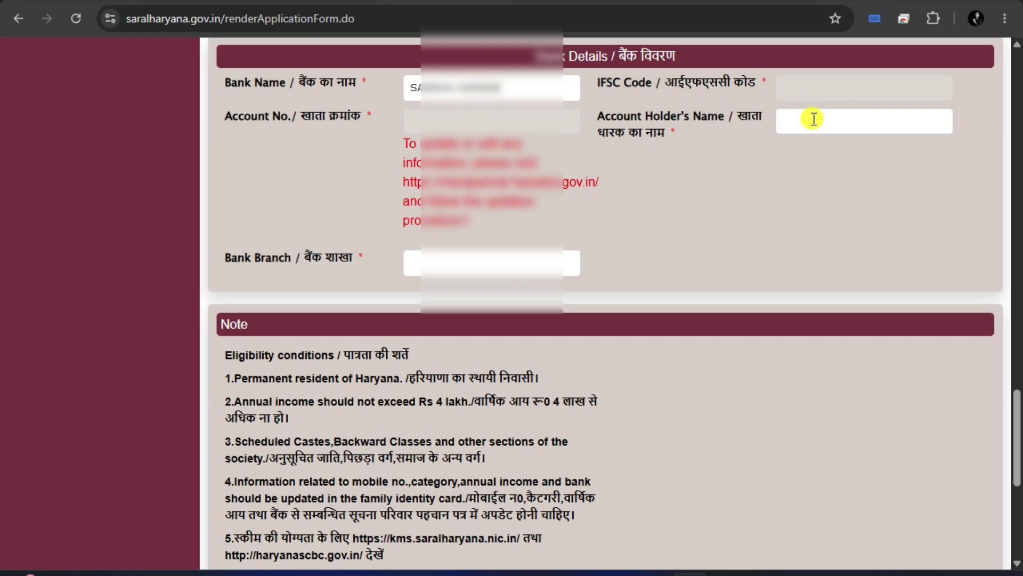
click(810, 117)
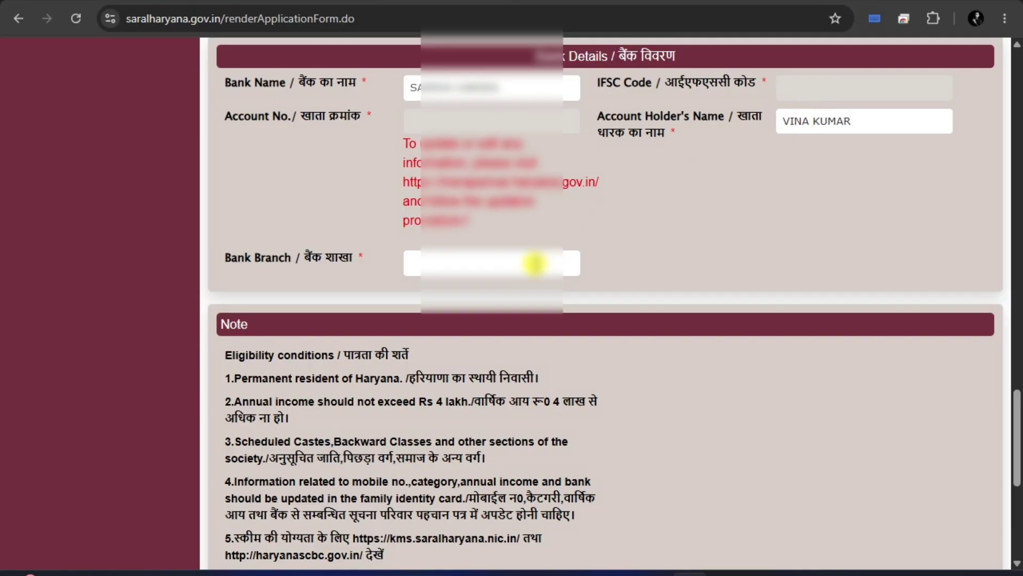
click(533, 263)
text(BHIWA)
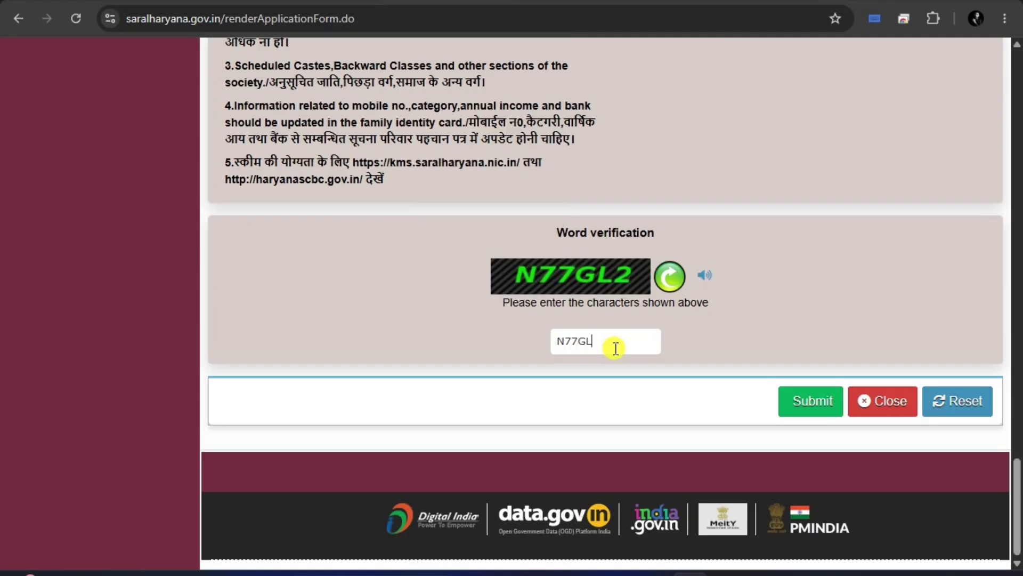
Step: Enter 2 as the captcha answer and submit the completed application form
text(2)
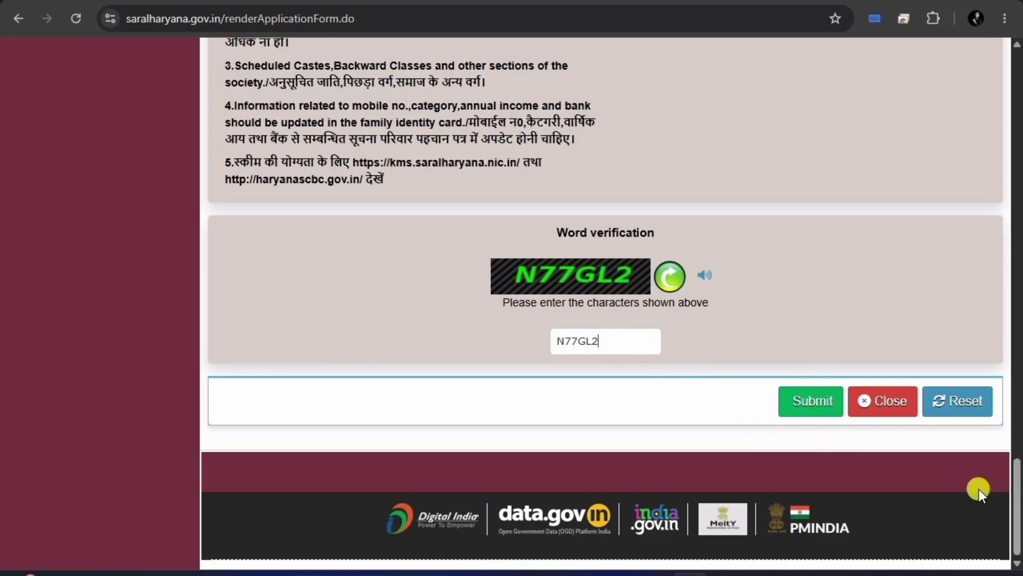
scroll(1006, 491, up, 1)
scroll(1002, 500, down, 1)
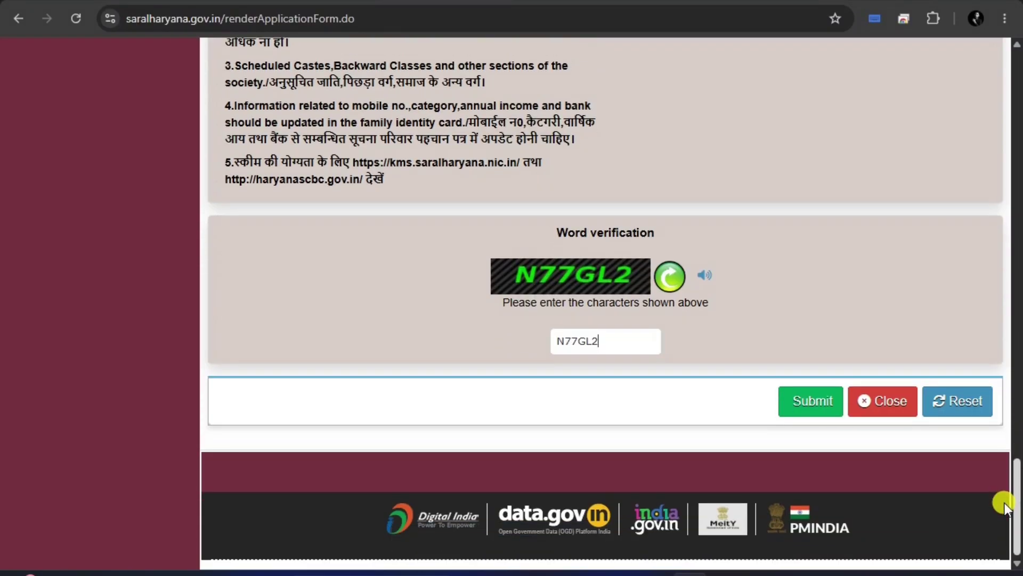
click(819, 411)
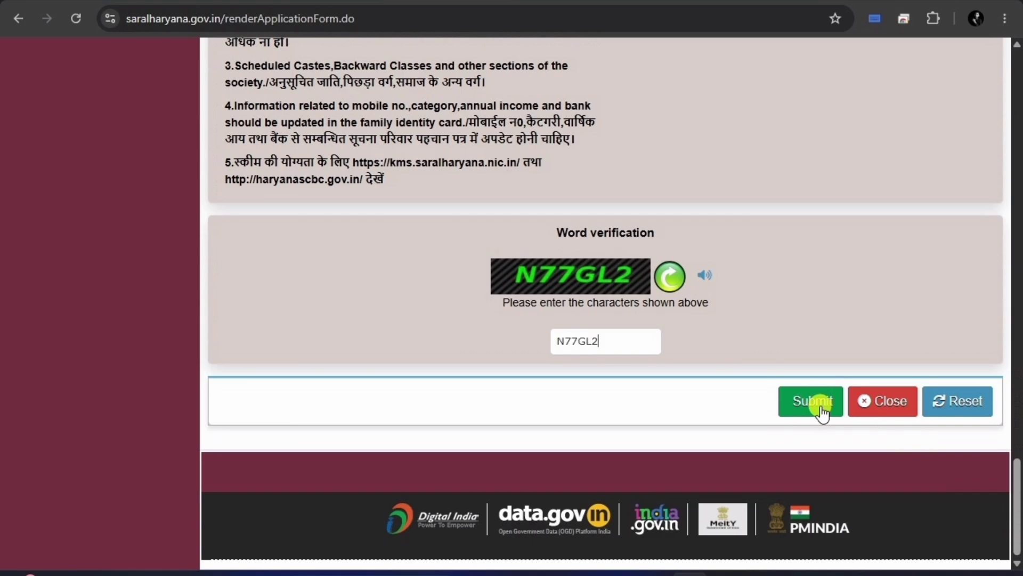
click(807, 408)
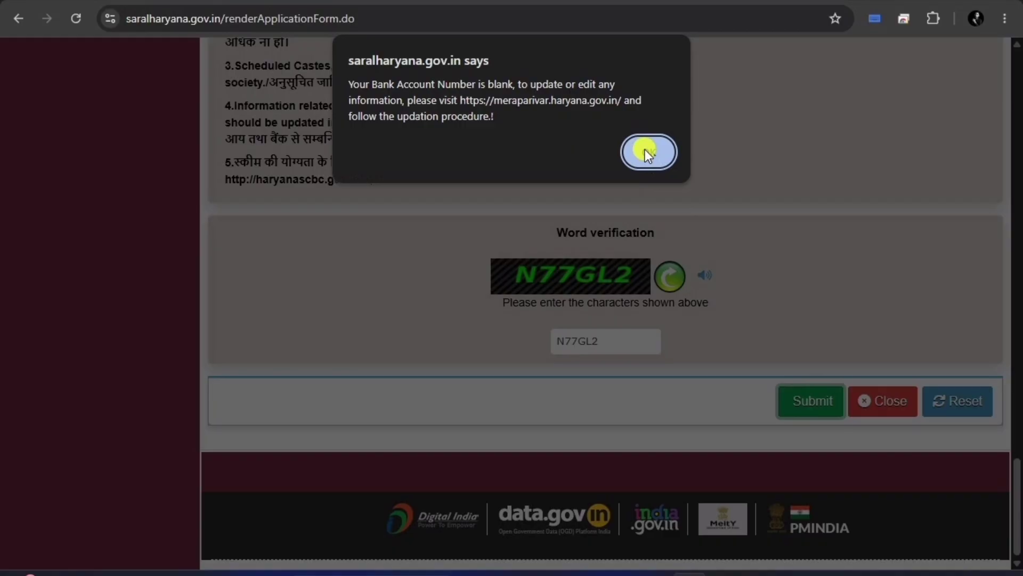
Step: Dismiss the blank bank-account warning, resubmit, and review the draft summary with its reference number
click(646, 152)
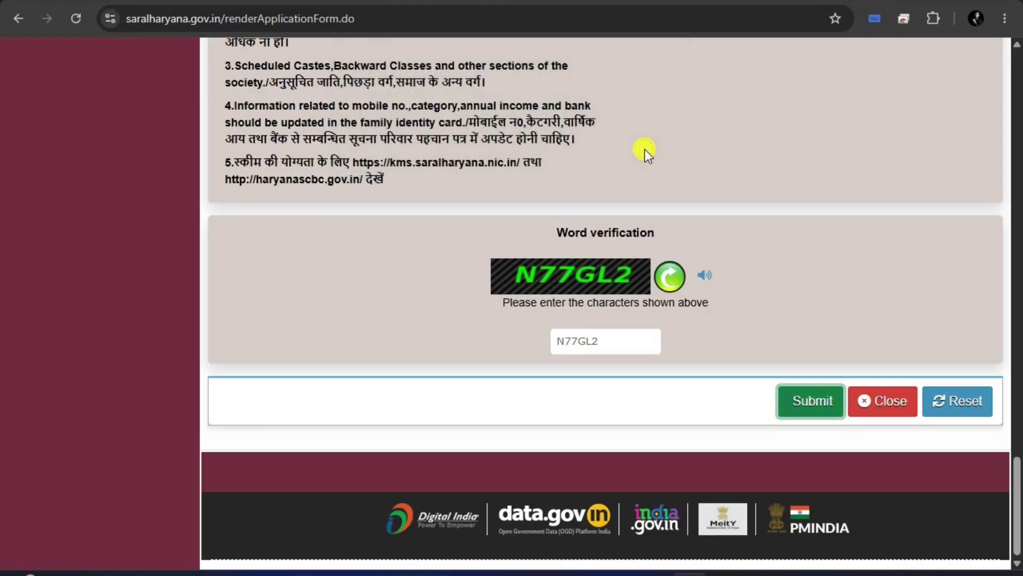
click(807, 376)
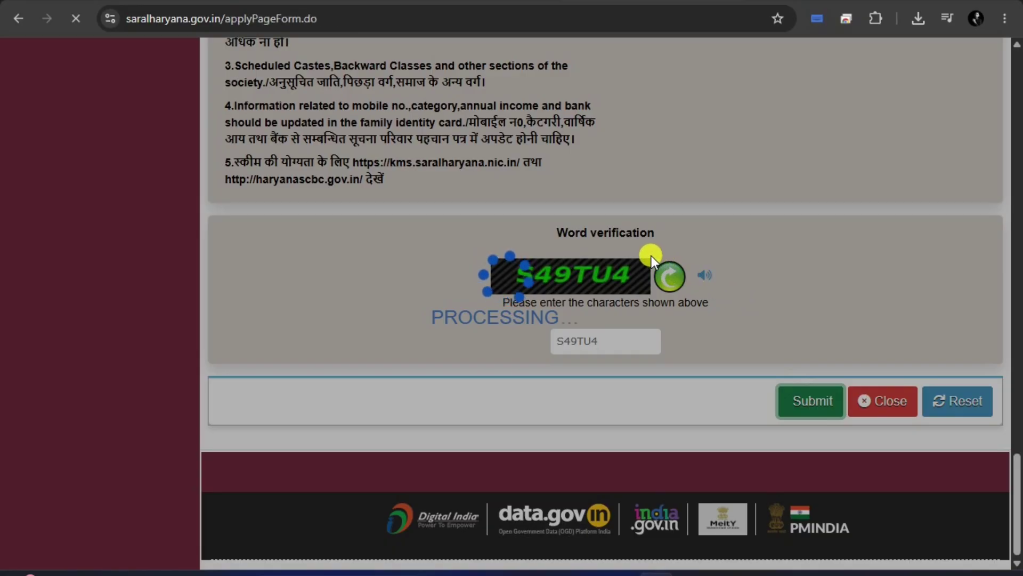
scroll(549, 270, down, 15)
scroll(529, 281, down, 2)
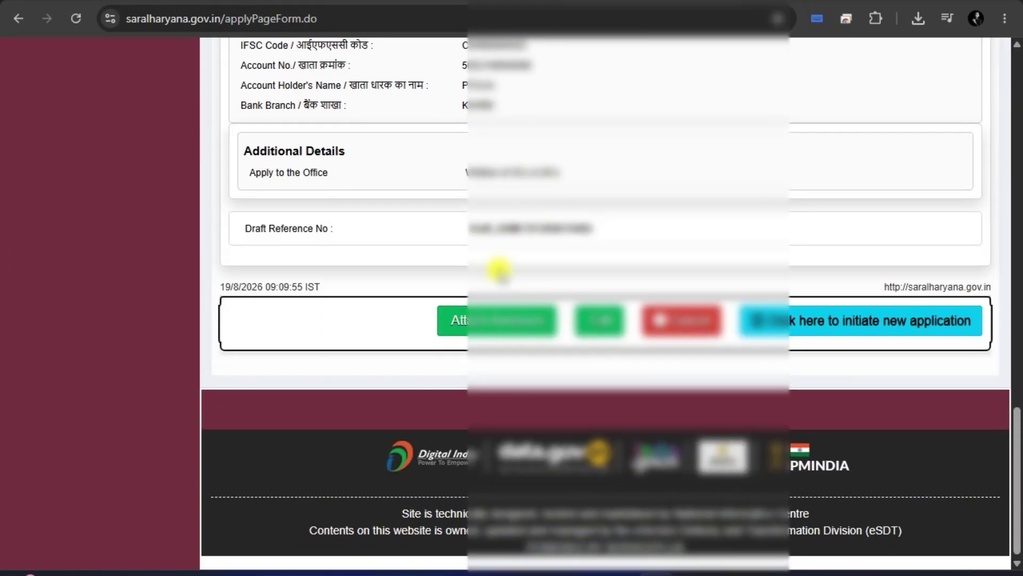
mouse_move(1018, 496)
mouse_down()
mouse_move(1009, 181)
mouse_move(1003, 504)
mouse_up()
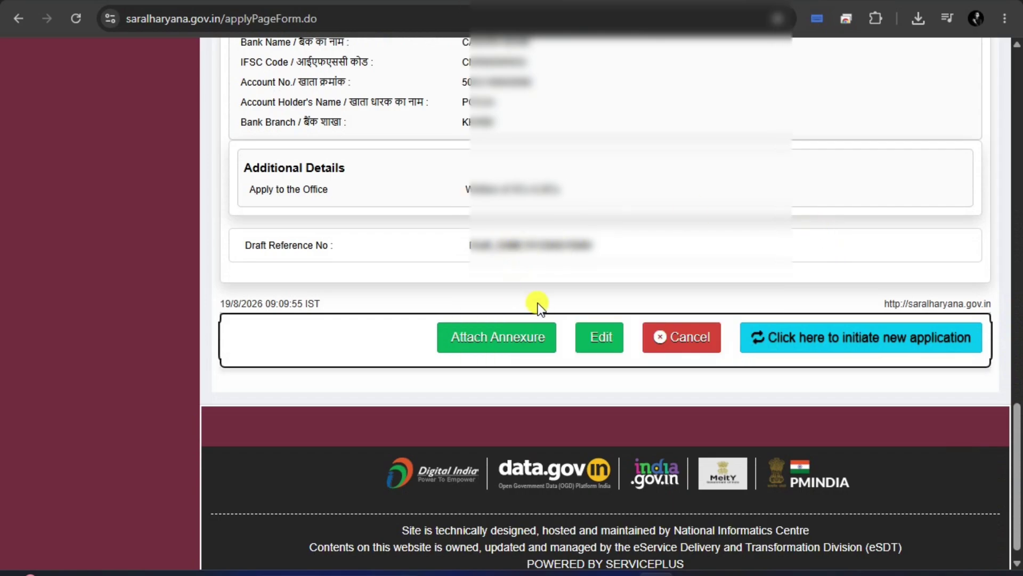
Step: On the Attach Annexure page, choose Scanned copy of Caste Certificate as the first enclosure document
click(491, 341)
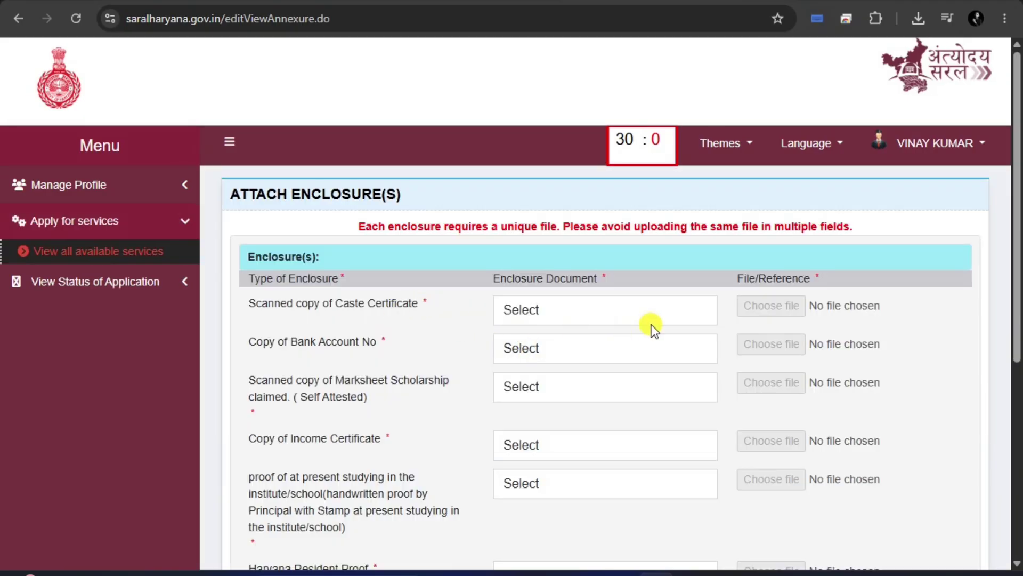
drag(1016, 250, 1011, 325)
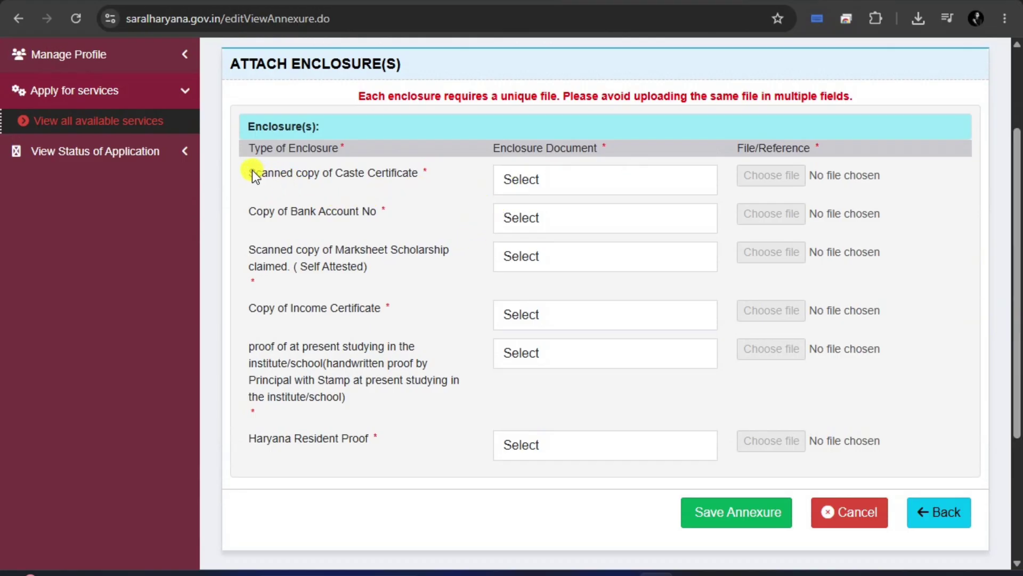
drag(252, 170, 418, 165)
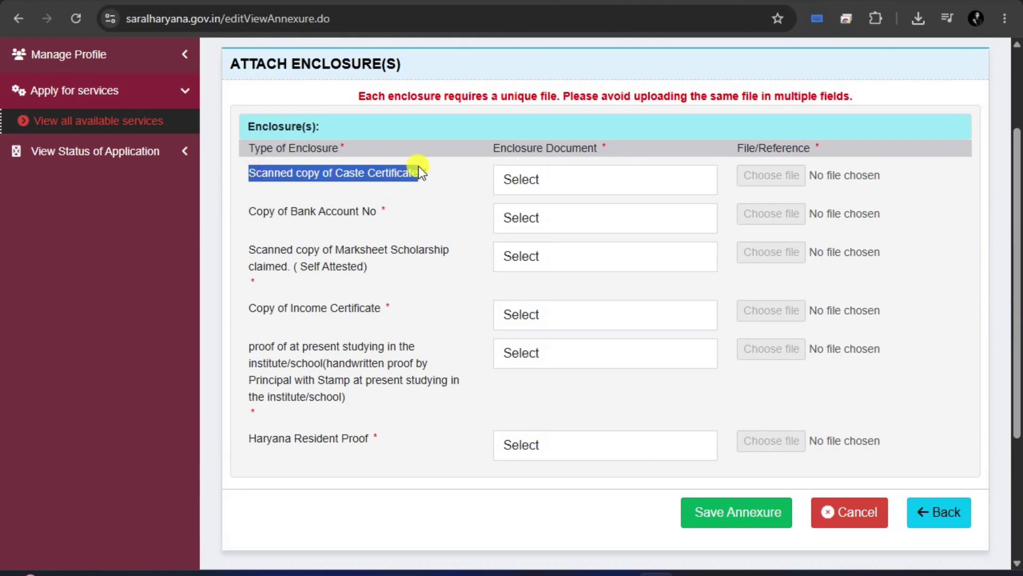
click(418, 166)
click(549, 184)
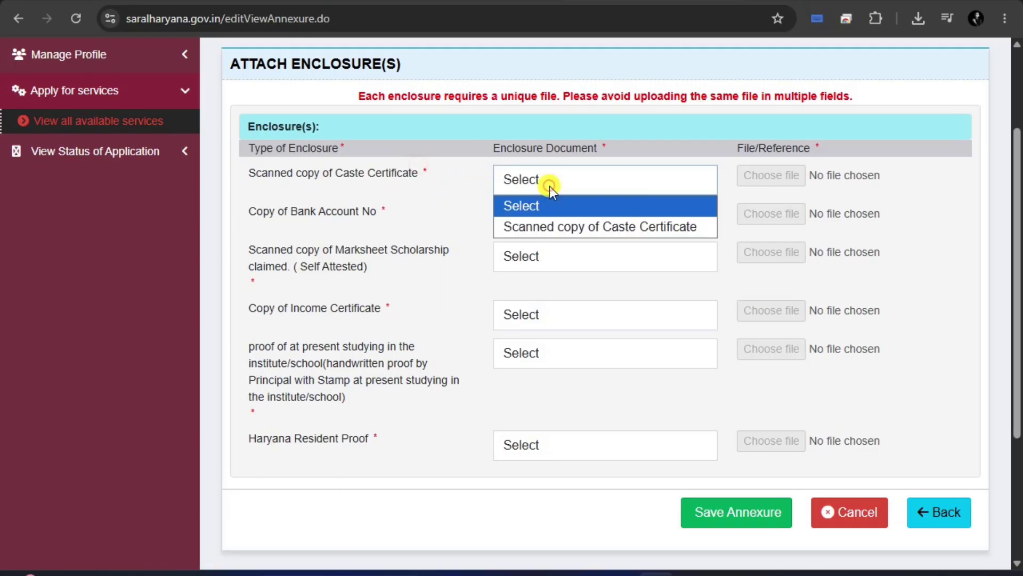
click(547, 222)
Step: Attach the caste certificate, bank account copy, 10th marksheet and income certificate PDFs to their rows
click(748, 176)
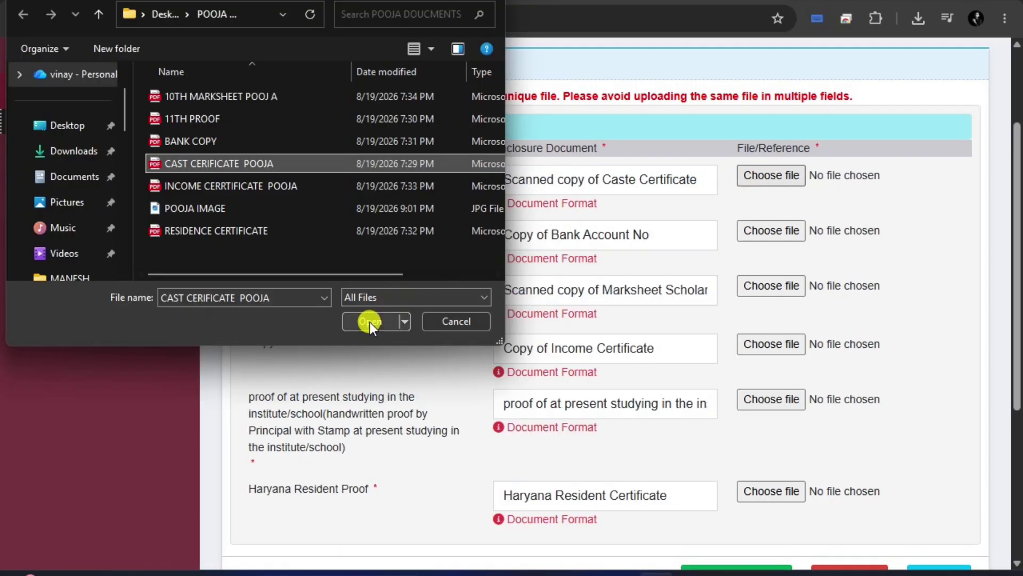
click(369, 322)
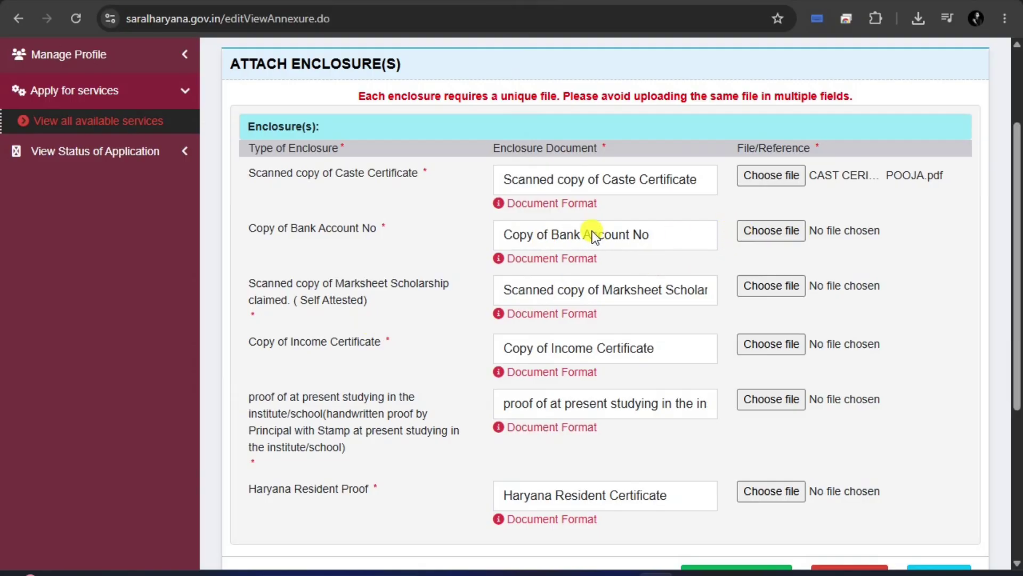
click(310, 229)
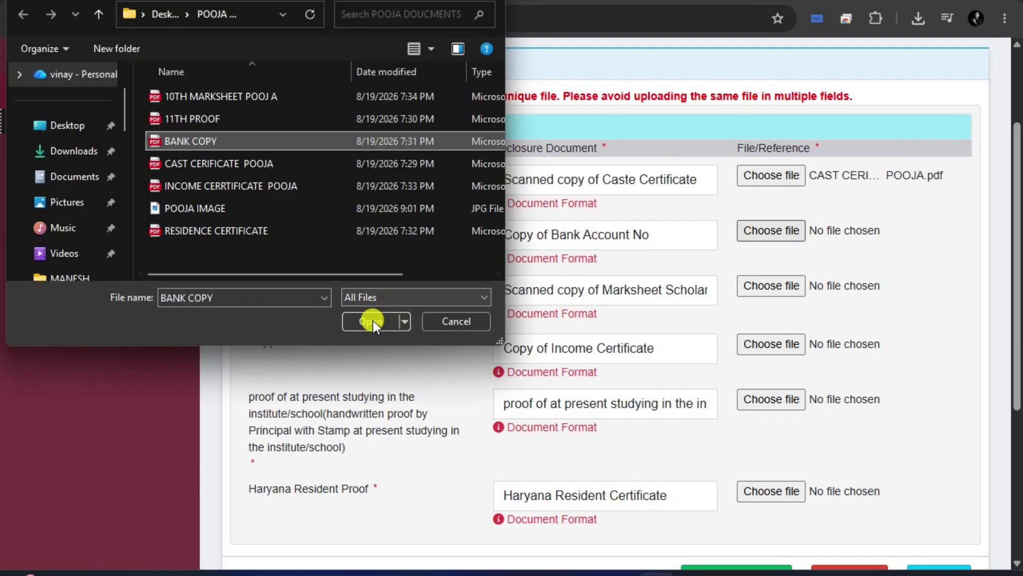
click(373, 321)
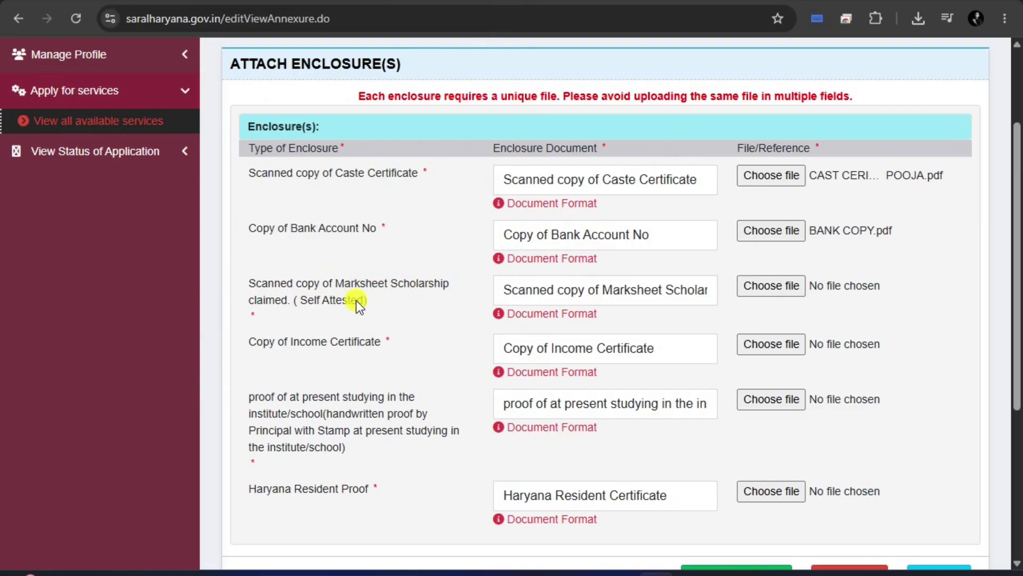
click(749, 284)
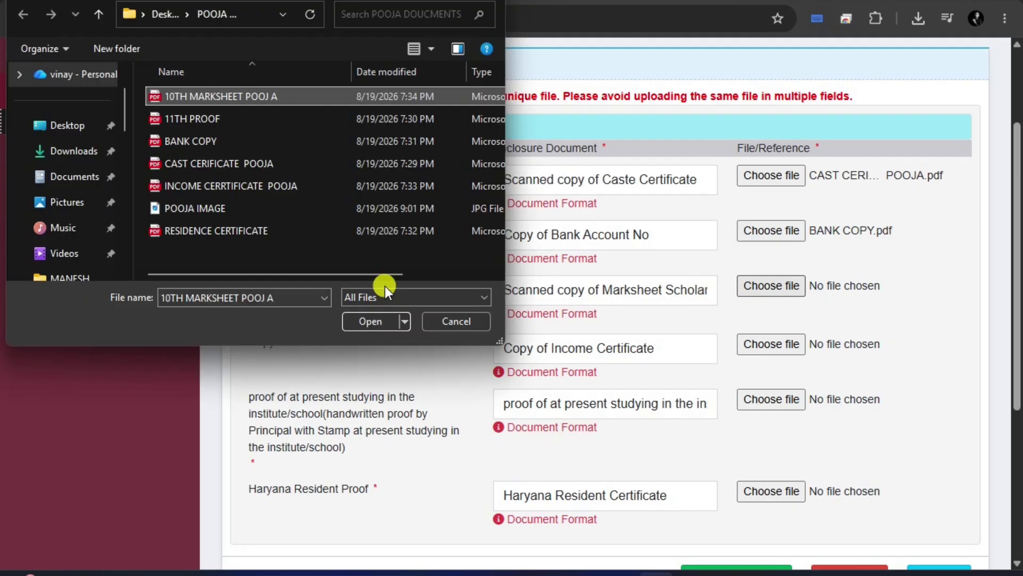
click(375, 318)
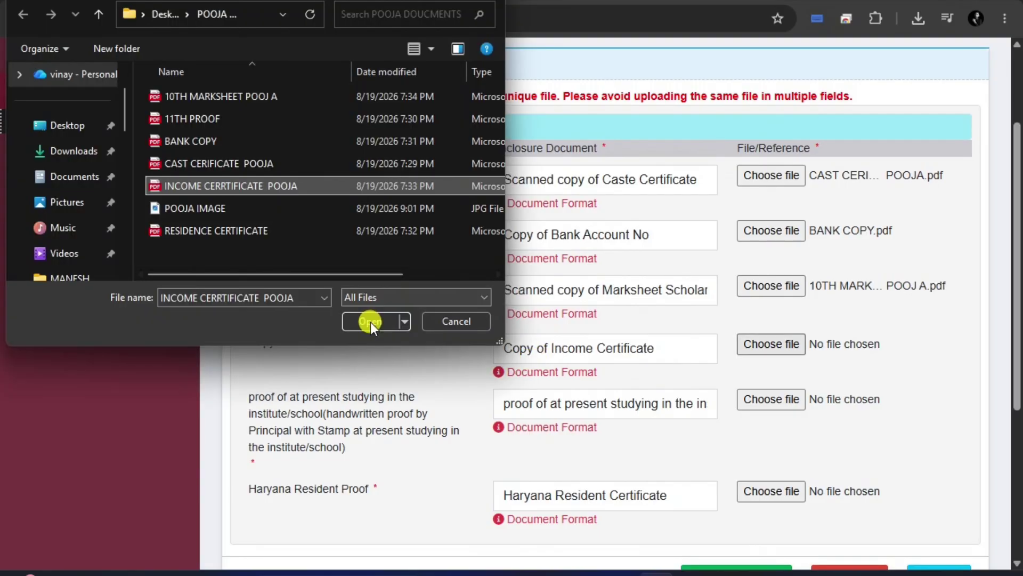
click(372, 321)
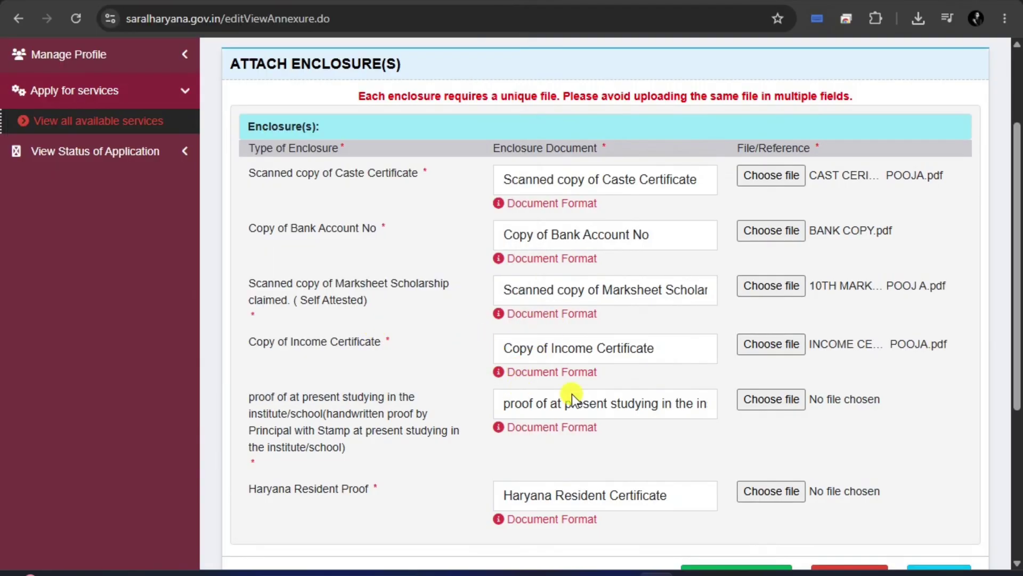
Step: Attach the 11TH PROOF file and the residence certificate to the remaining enclosure rows
click(771, 400)
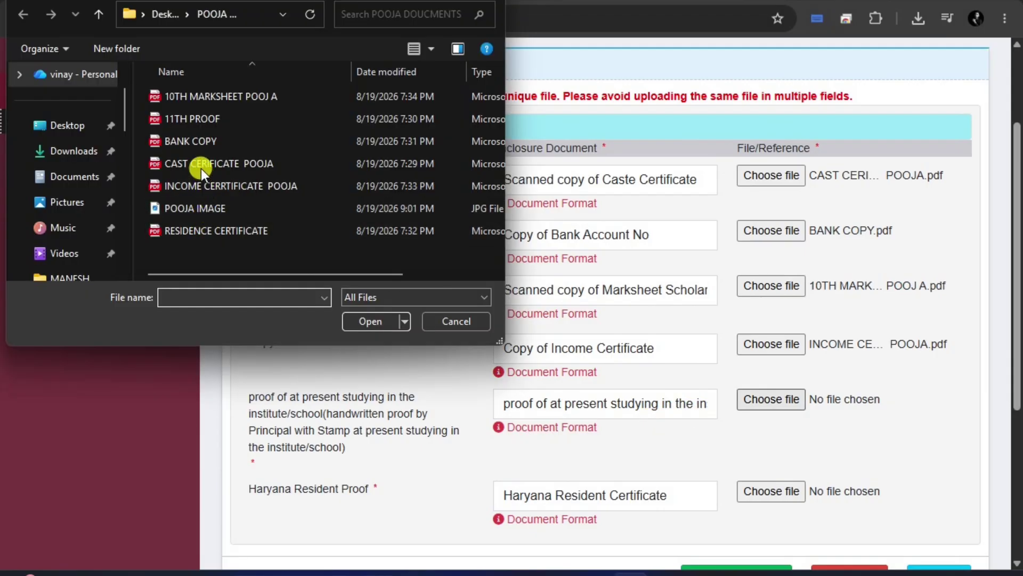
click(203, 121)
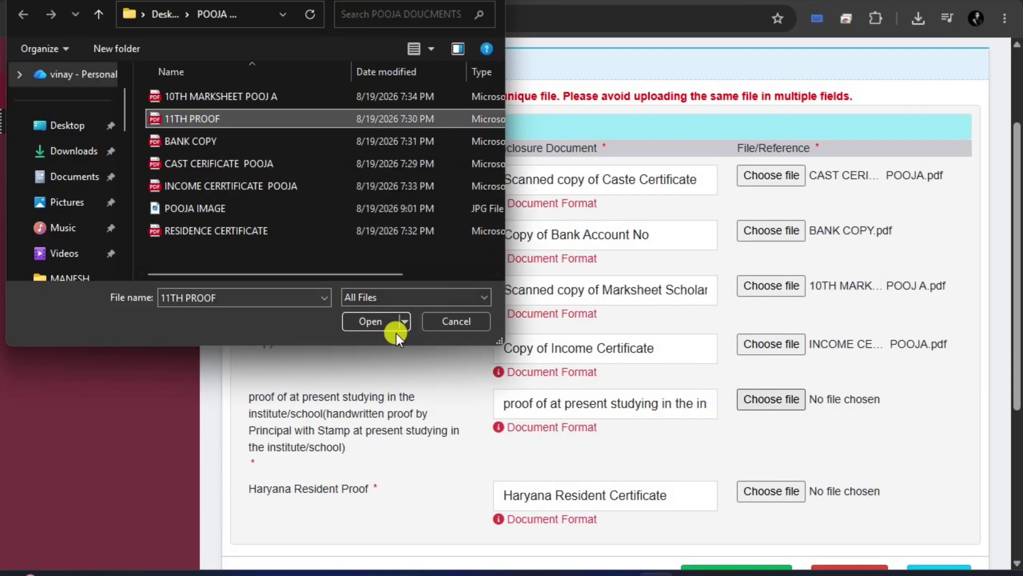
click(369, 325)
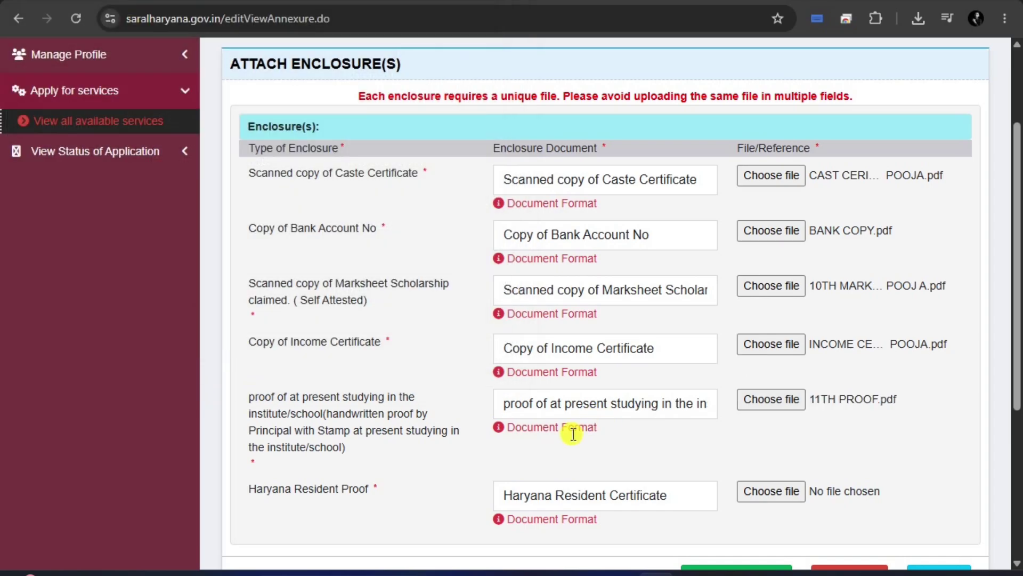
click(750, 497)
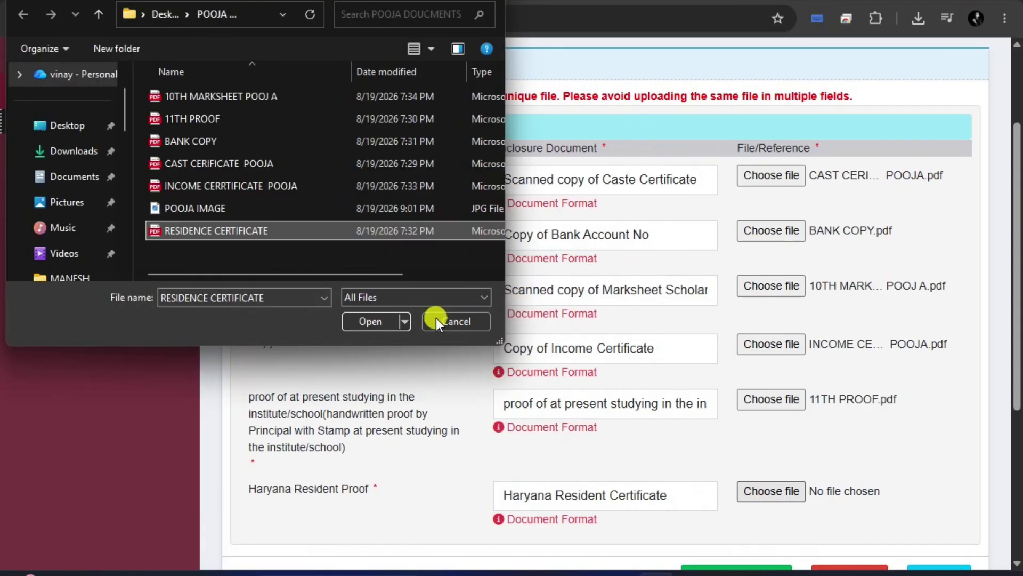
click(392, 319)
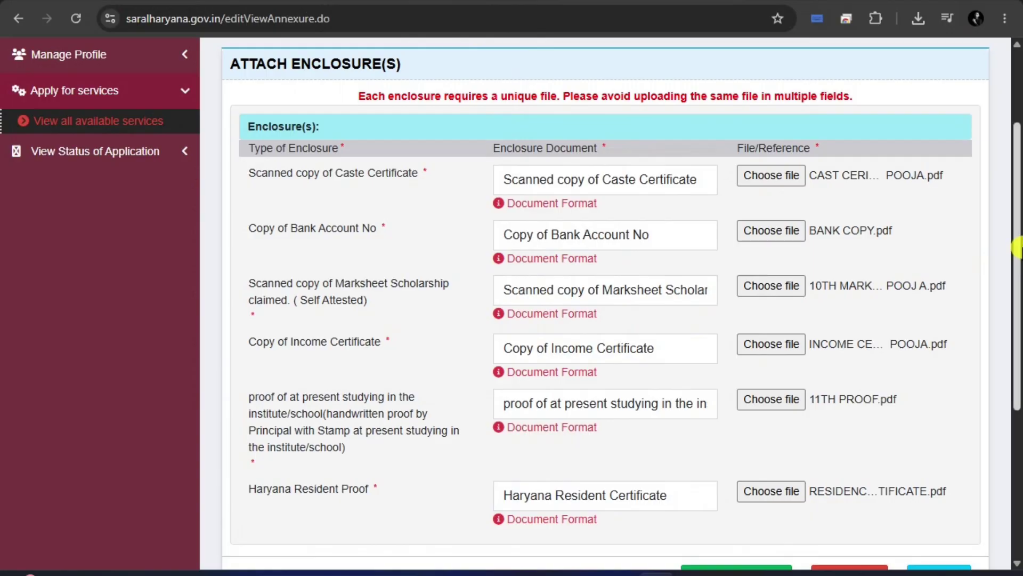
drag(1018, 246, 1018, 394)
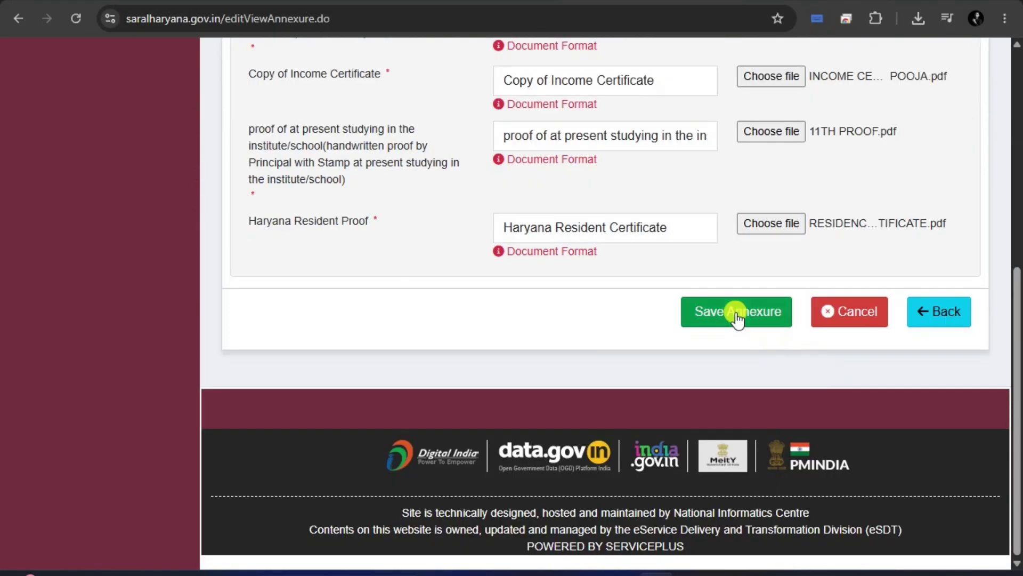
Step: Save all six attached enclosures with Save Annexure
click(732, 311)
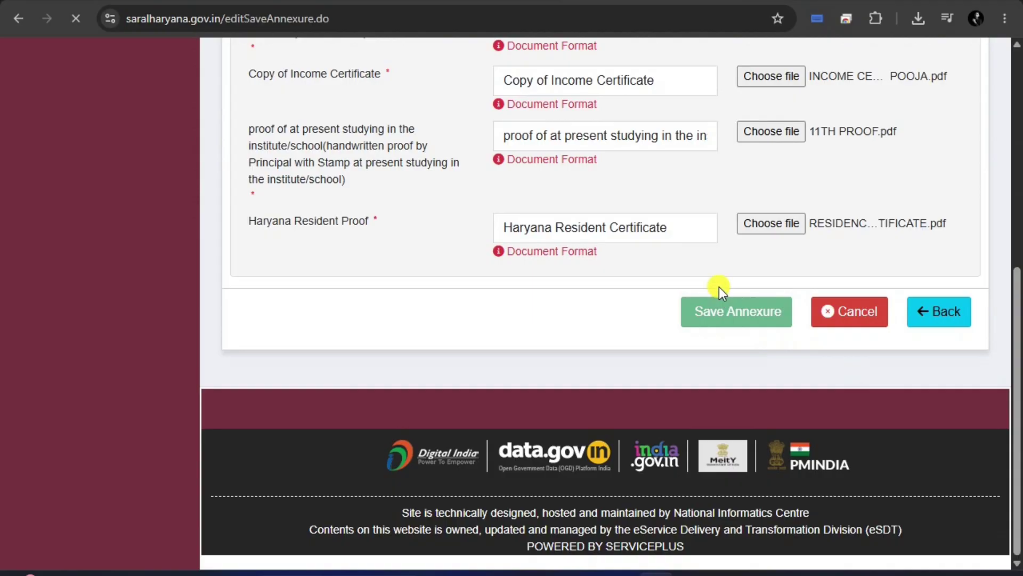
scroll(718, 287, down, 15)
scroll(719, 294, down, 4)
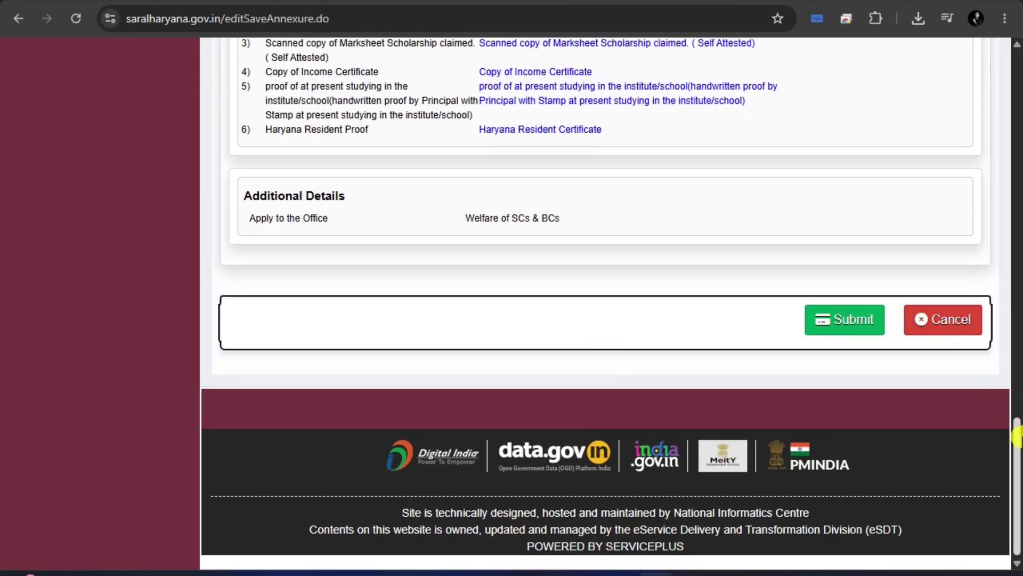
drag(1015, 430, 1017, 339)
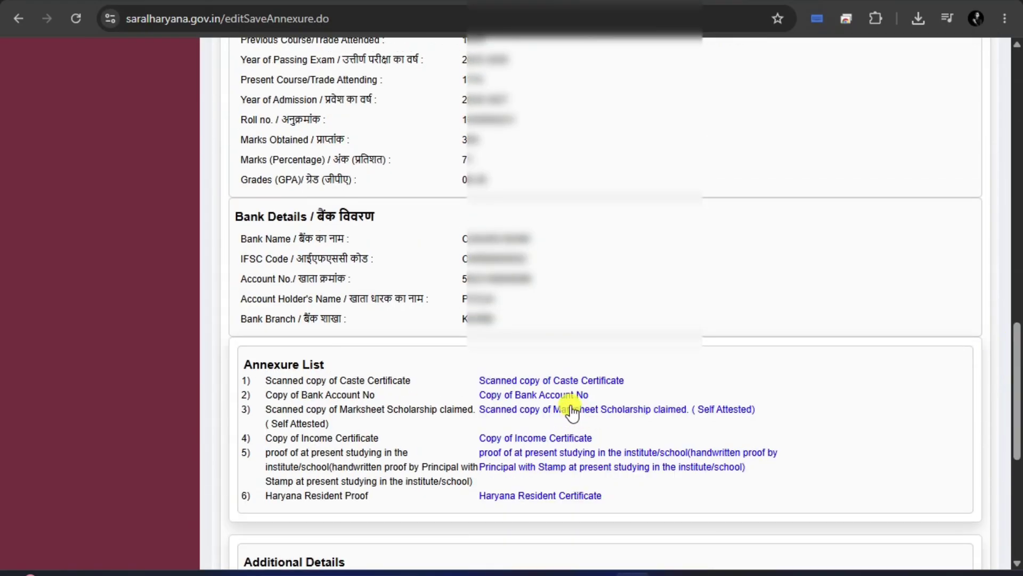
Step: Preview the attached caste certificate and bank account documents, then submit the scholarship application
click(592, 382)
click(698, 59)
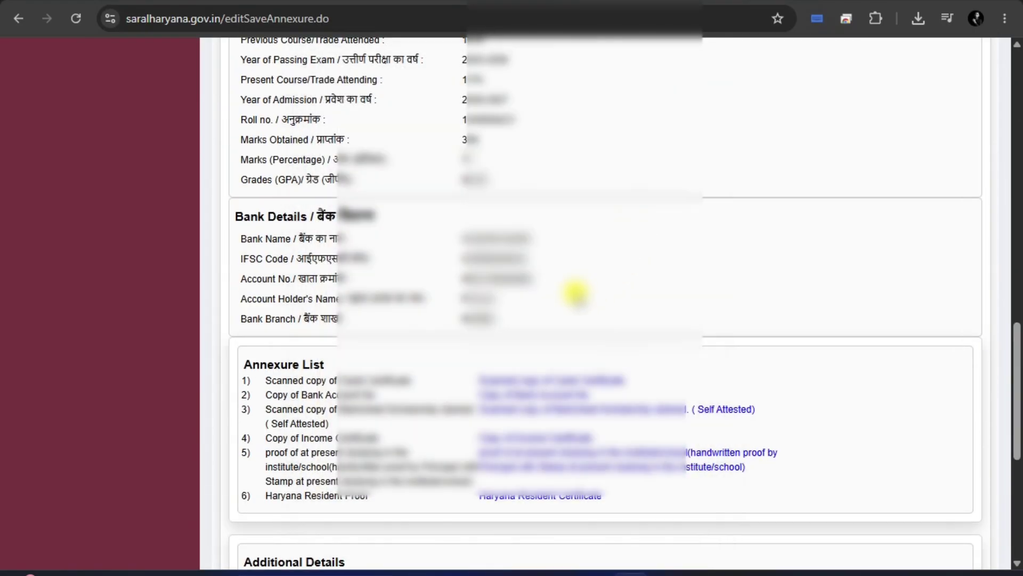
click(555, 395)
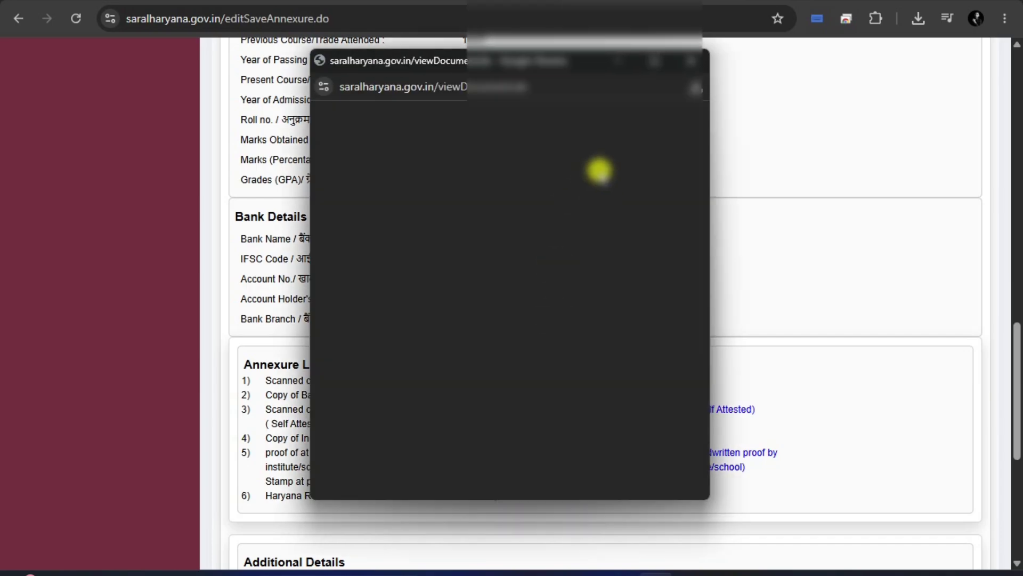
click(699, 60)
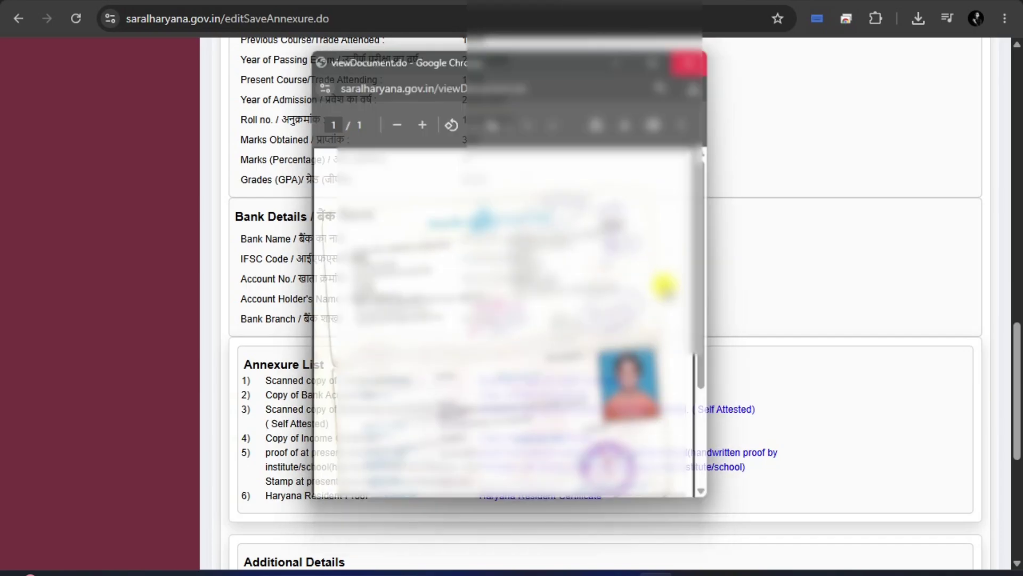
scroll(633, 393, down, 6)
click(848, 347)
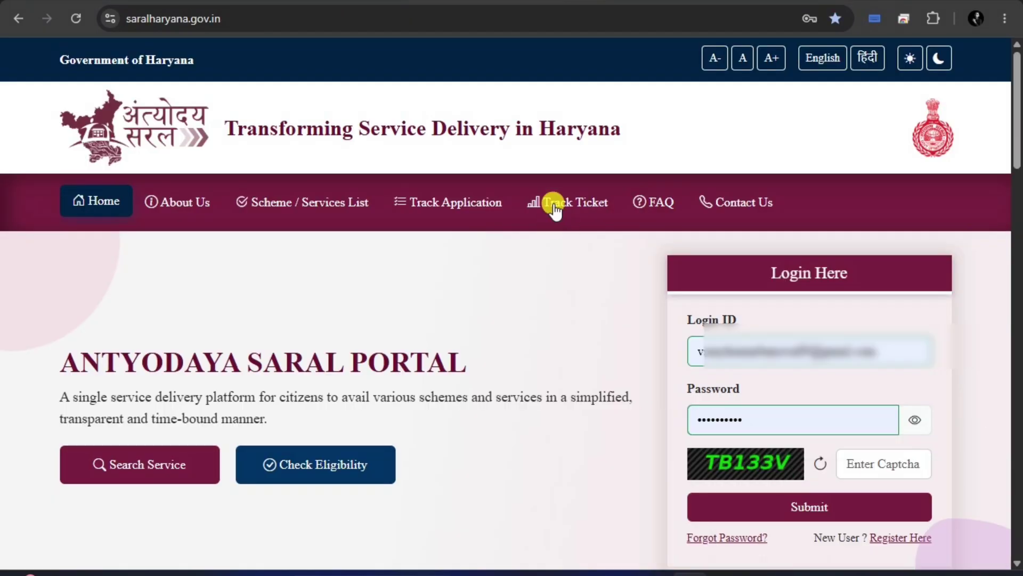
Step: Go to the SARAL Tracking site from the portal home page
click(458, 204)
Step: Choose Welfare of SCs And BCs and Dr. Ambedkar Medhavi Chattar Yojna, paste the reference ID, and check status
click(743, 373)
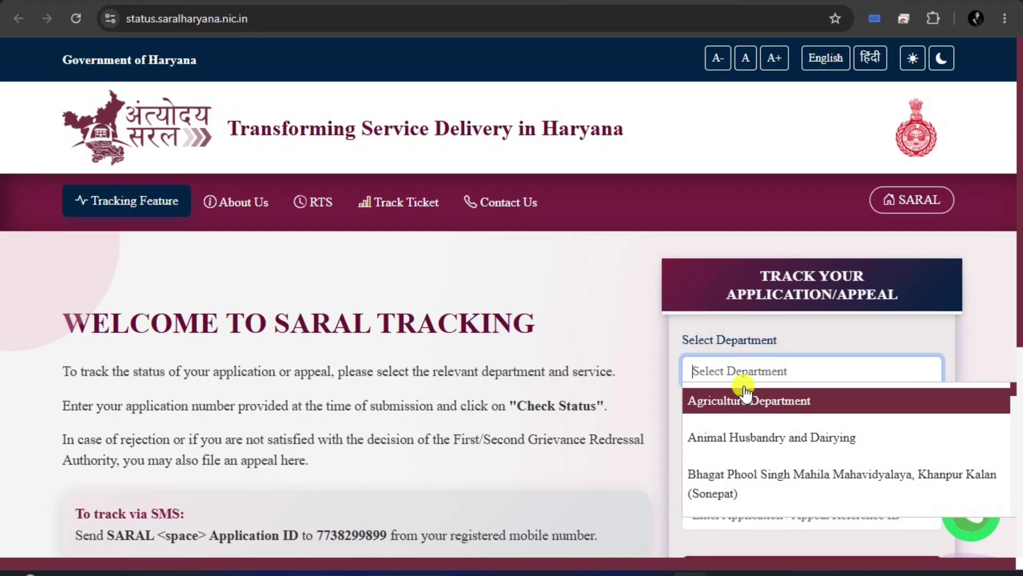
text(wel)
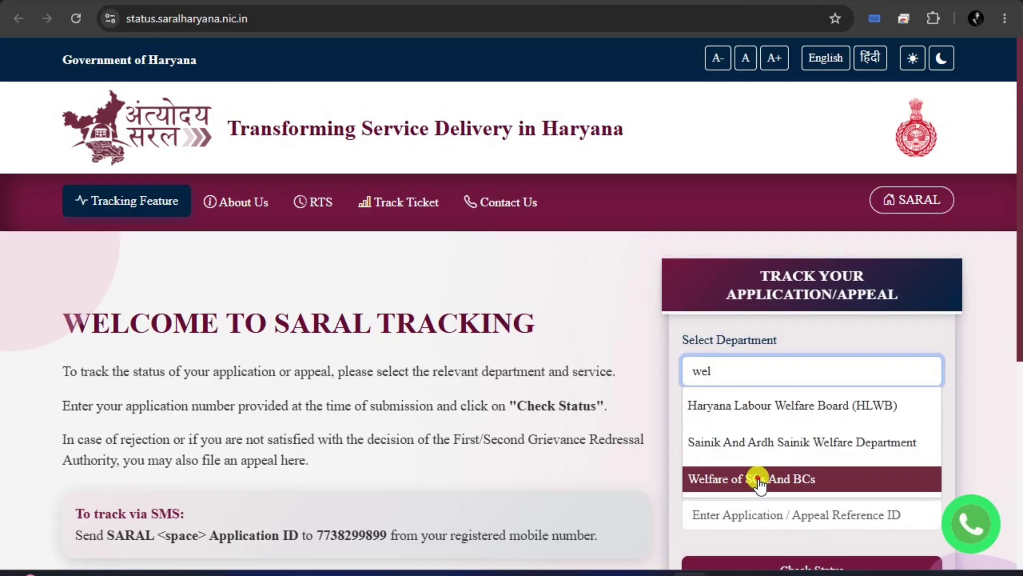
click(759, 478)
click(761, 431)
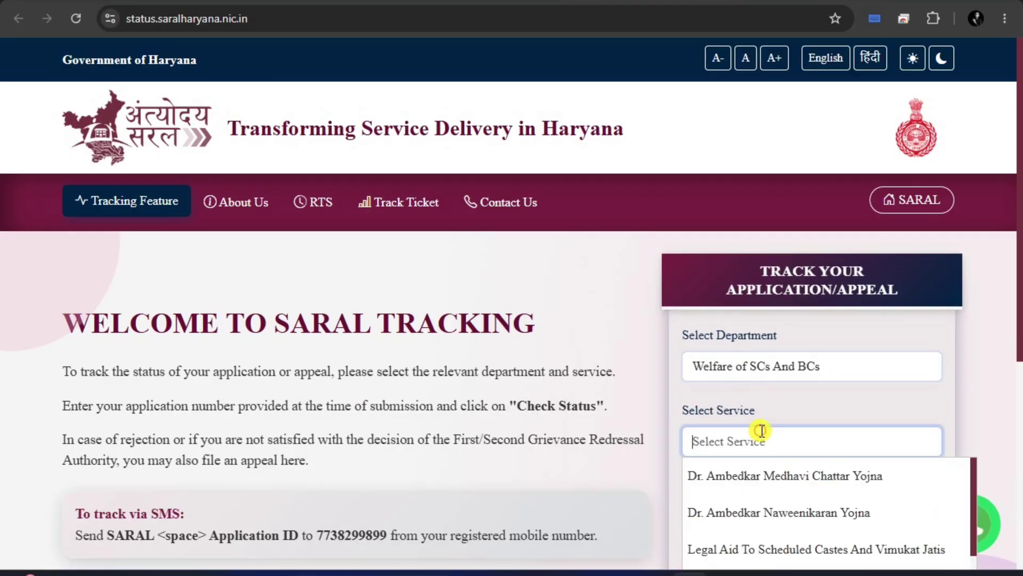
click(759, 482)
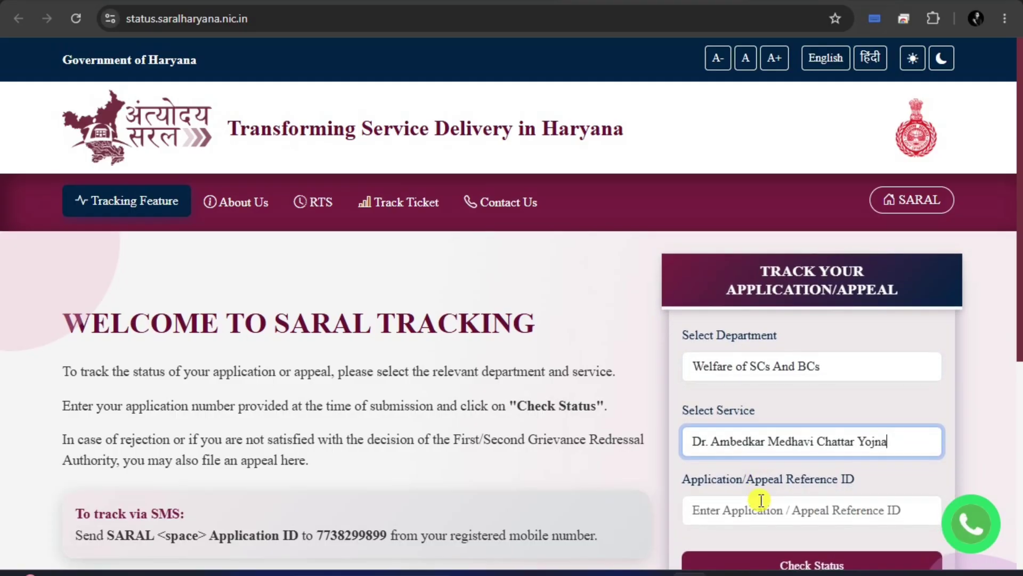
click(758, 498)
key(ctrl+v)
scroll(853, 453, down, 2)
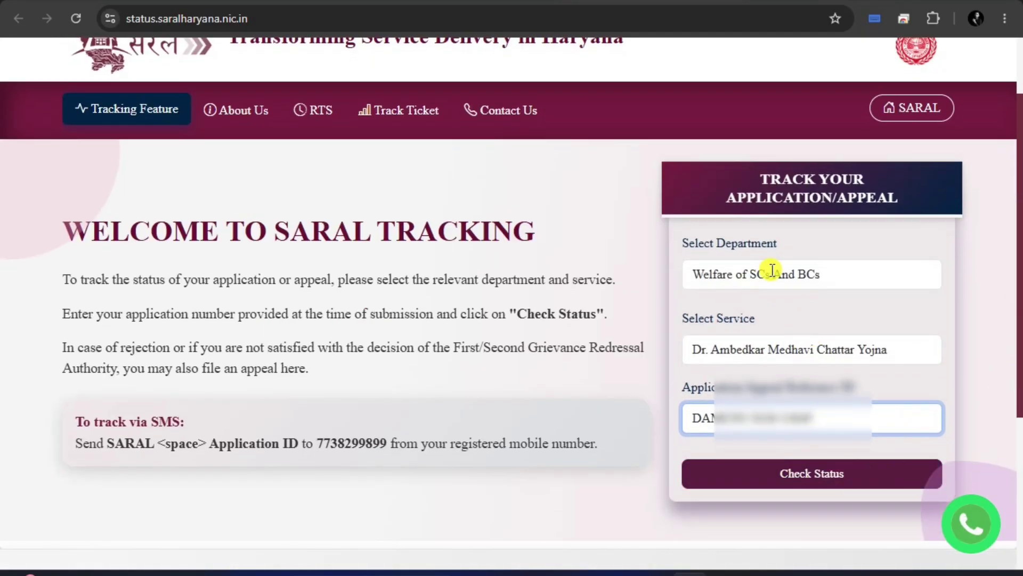
click(789, 482)
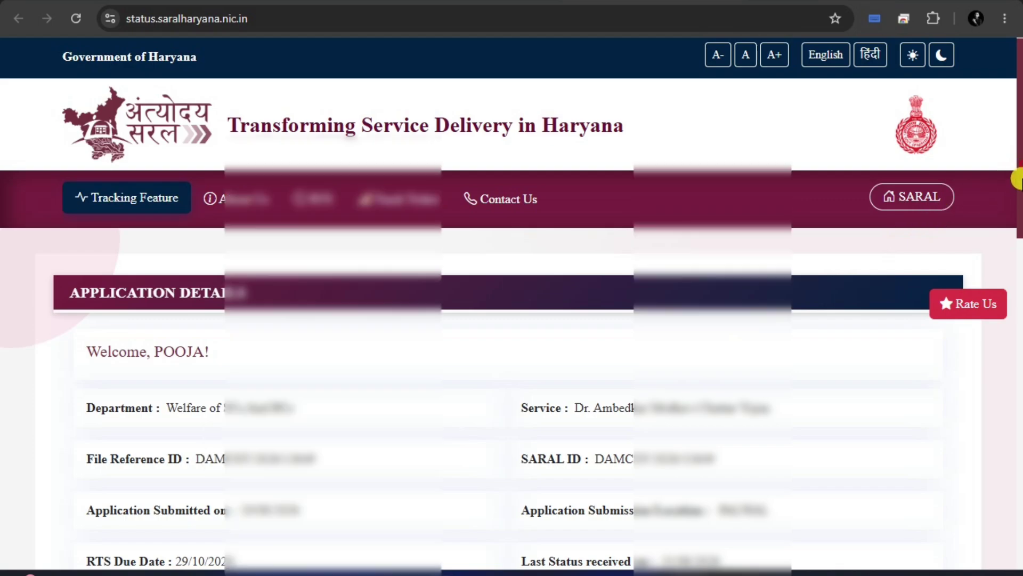
Step: Confirm the application is In Process with delivery due 29/10/2026, then open a new browser tab
drag(1018, 176, 1019, 219)
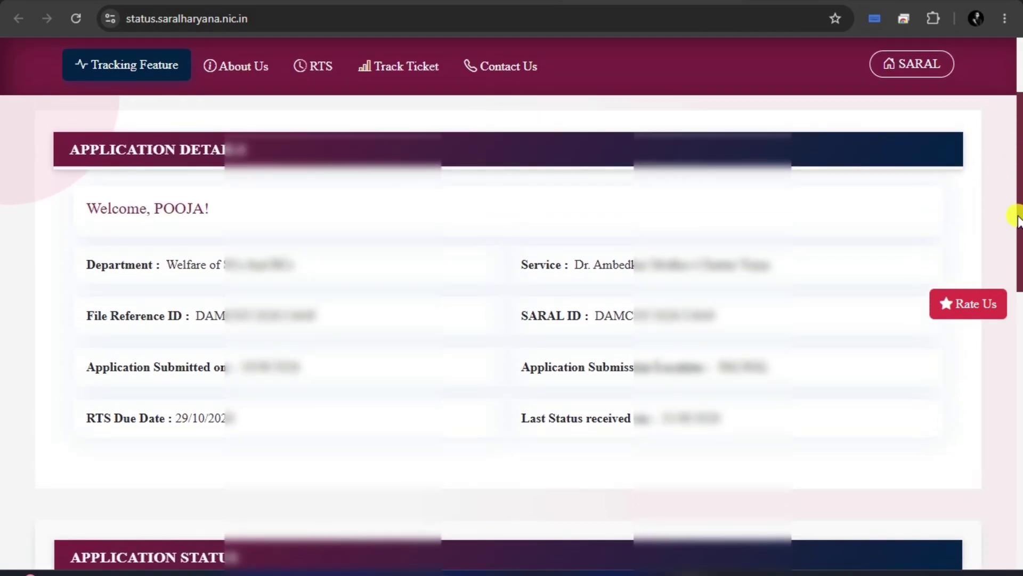
scroll(148, 230, down, 8)
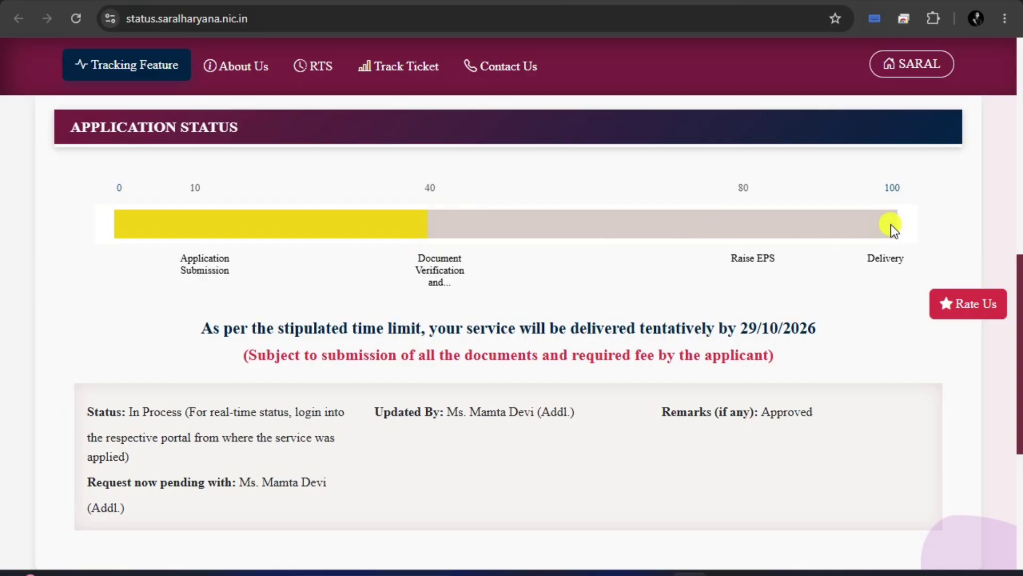
key(ctrl+t)
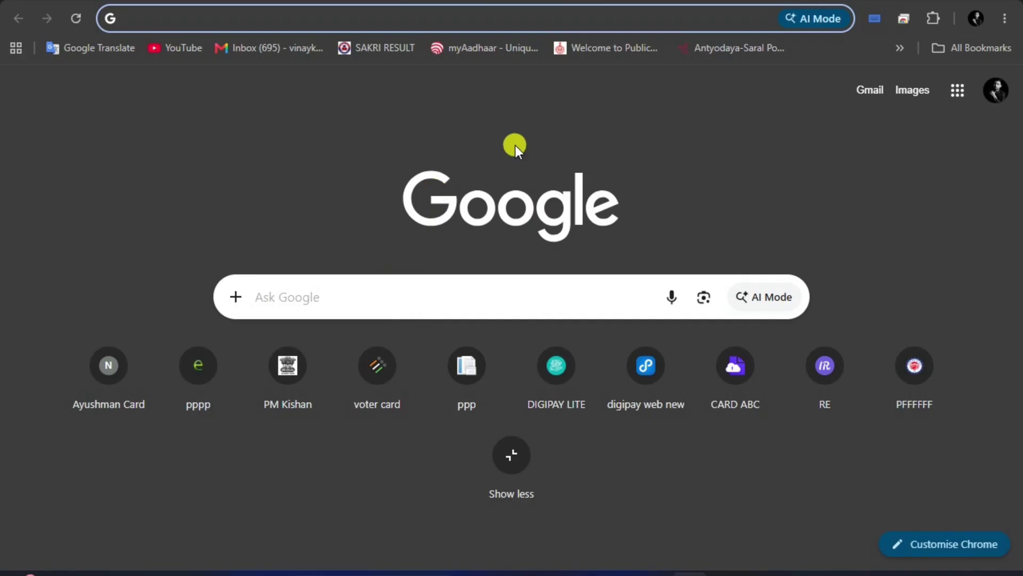